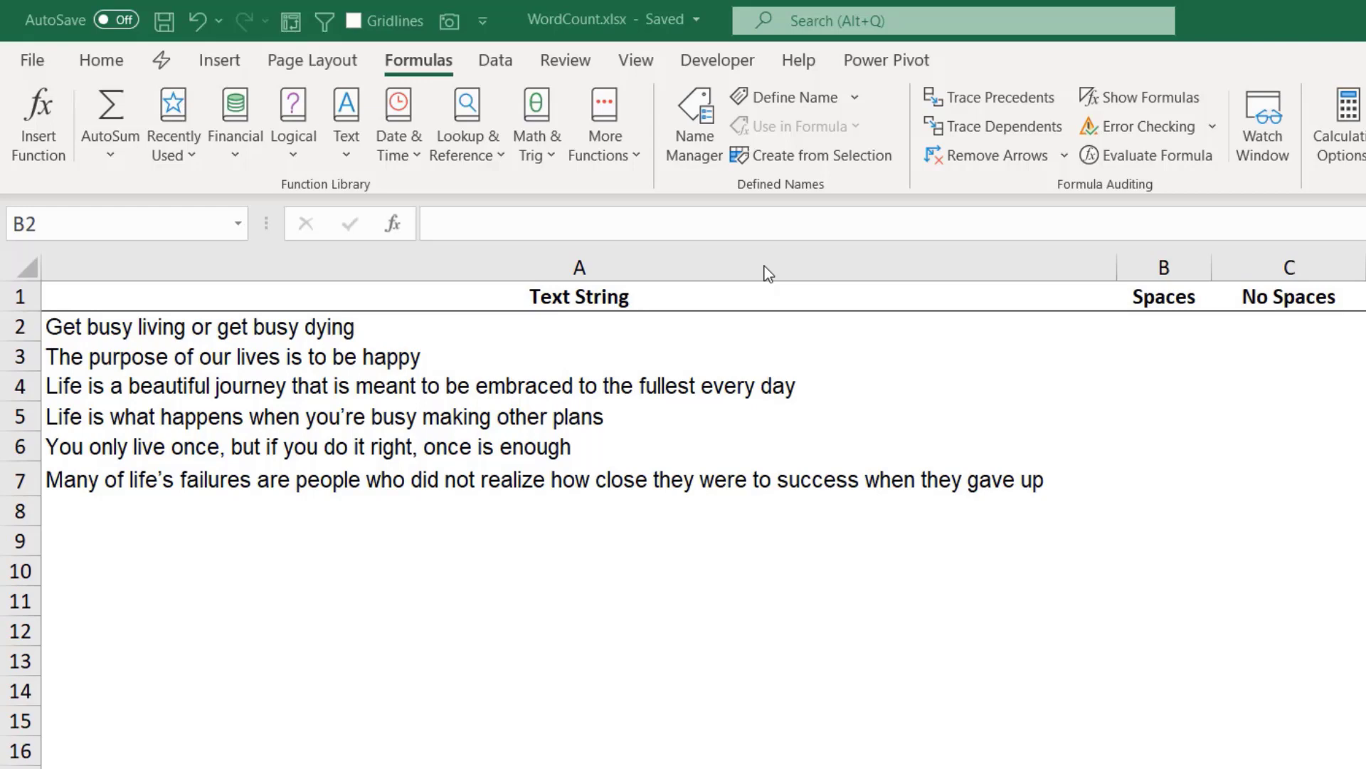
Enter the formula =LEN(A2) in cell B2 under Spaces to count the characters of the first text string.
click(1168, 329)
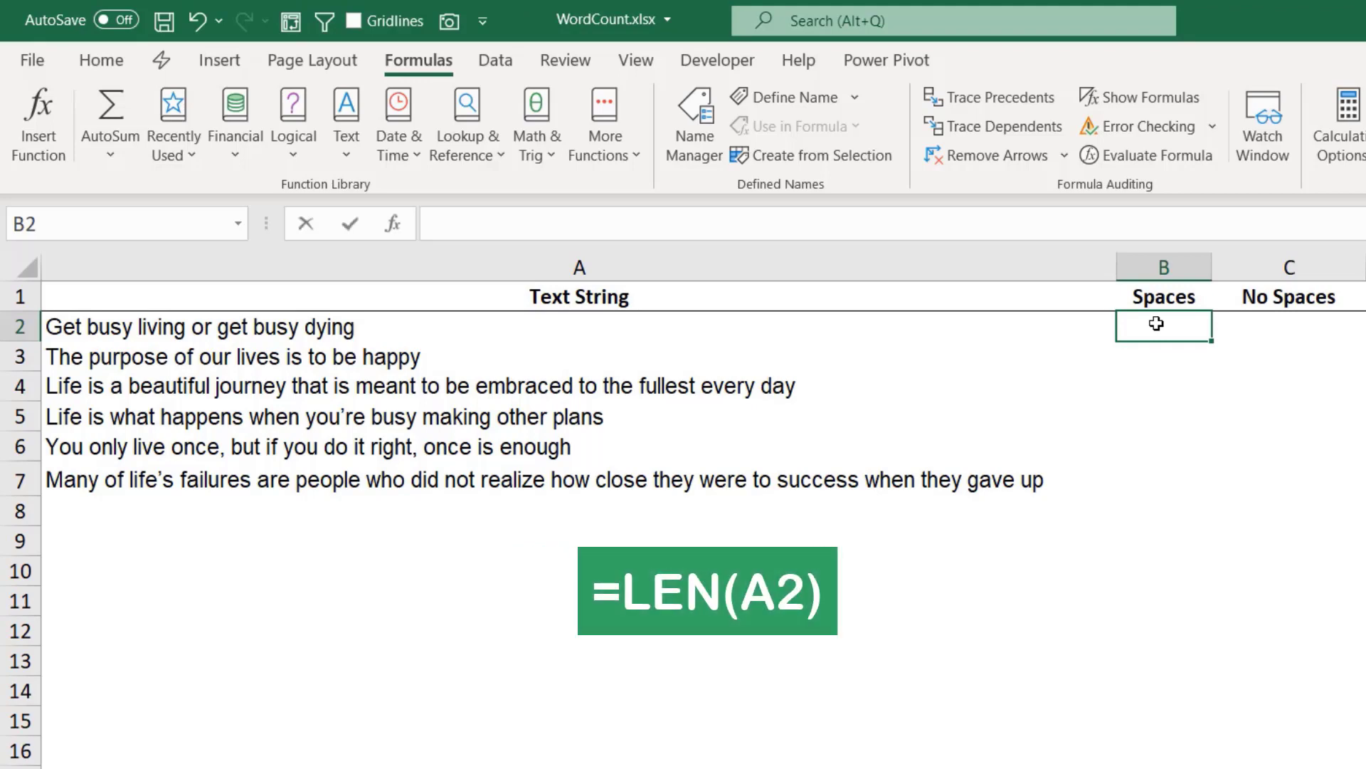
text(=LEN()
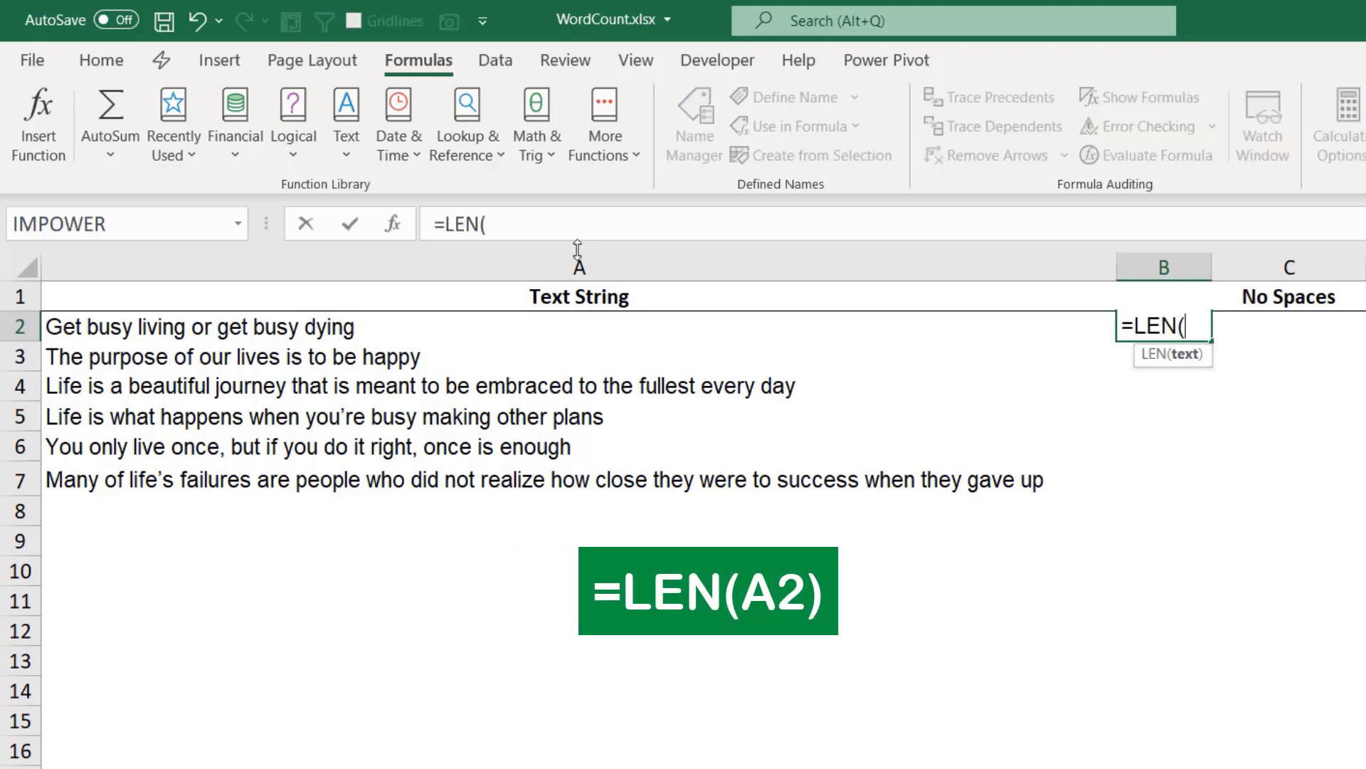
click(504, 329)
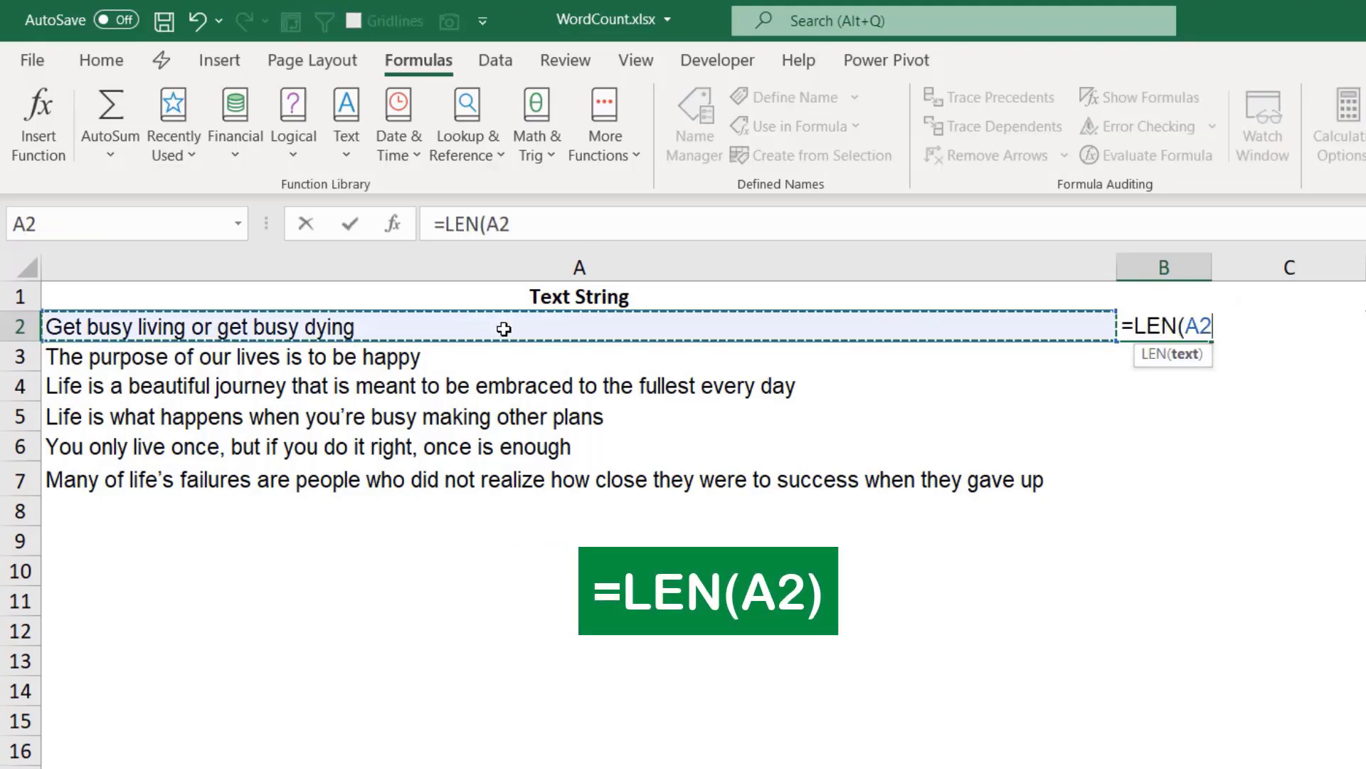
text())
key(ctrl+Return)
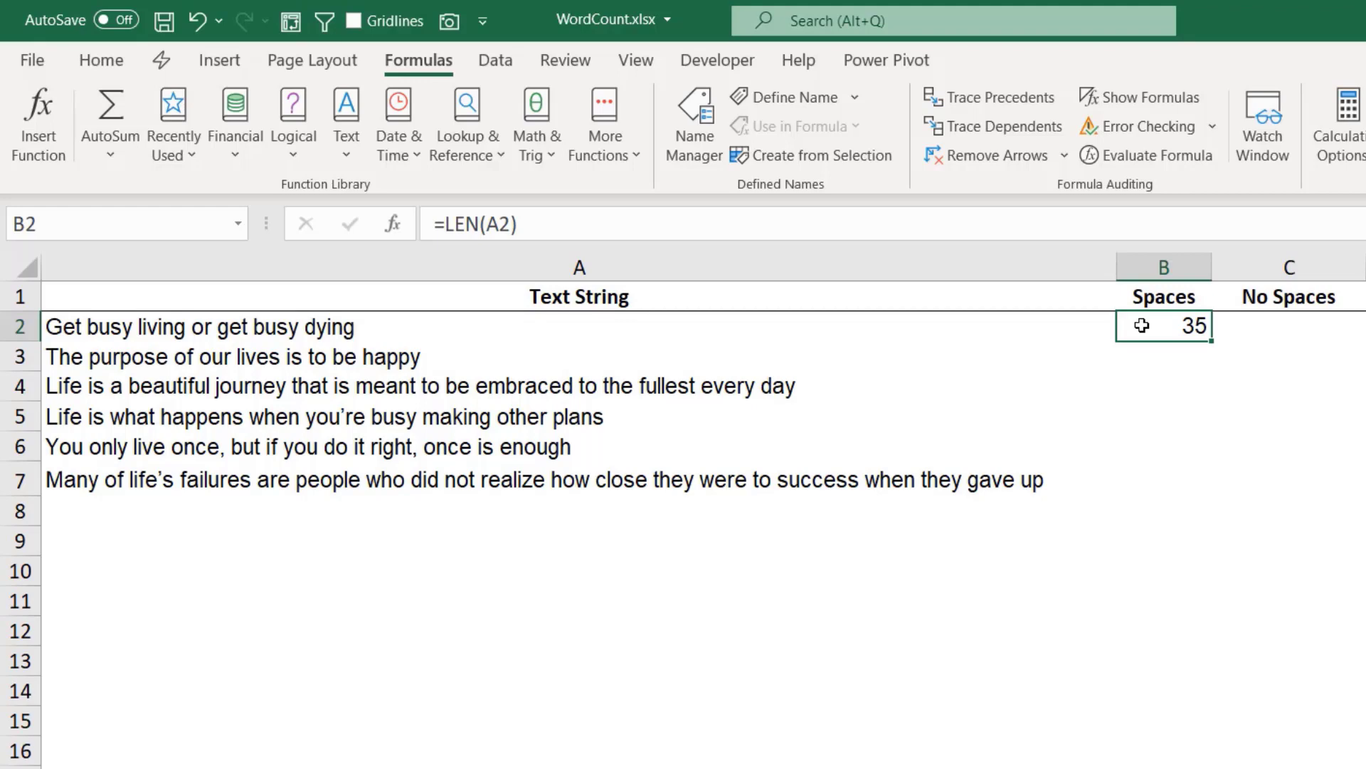
Open the text in cell A2 for editing to check for extra spaces at its end.
click(429, 324)
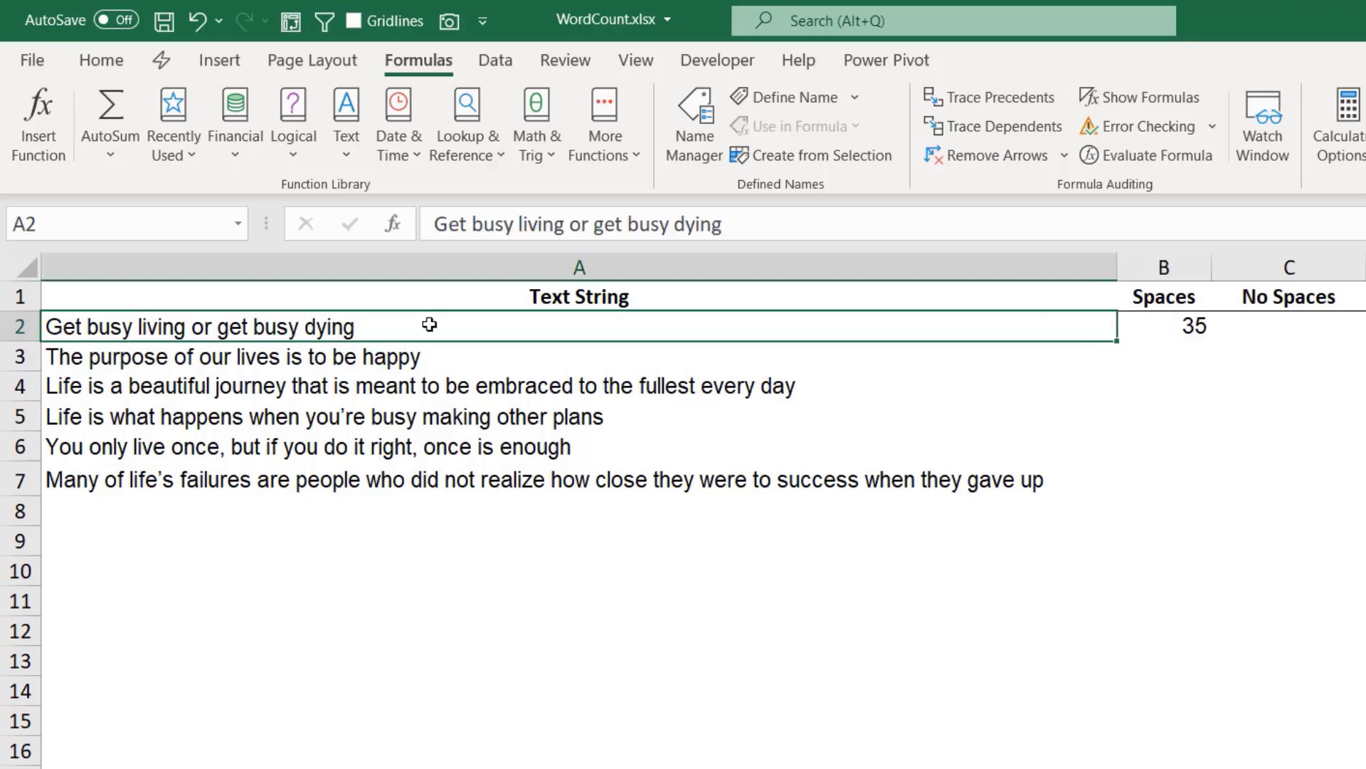
key(F2)
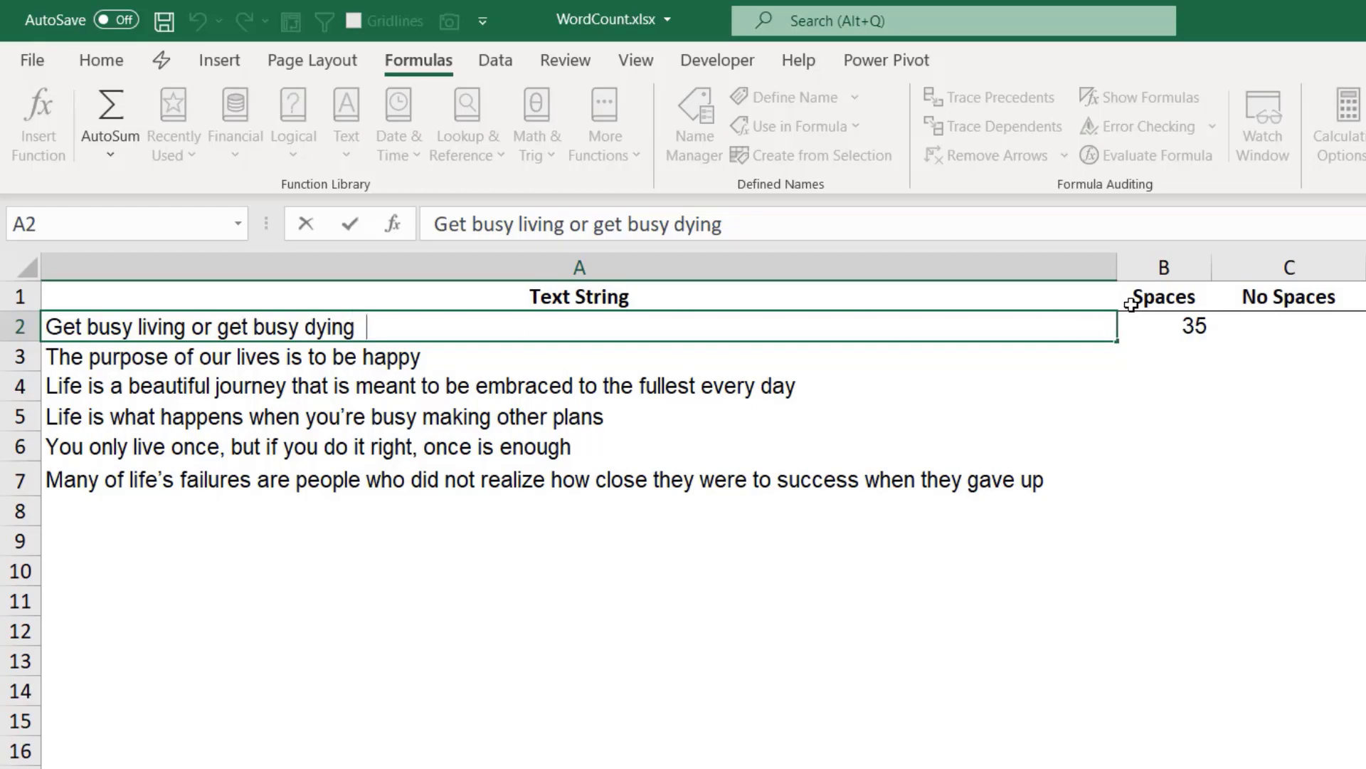
Change the formula in B2 to =LEN(TRIM(A2)) and fill it down the Spaces column through B7.
click(1179, 327)
key(F2)
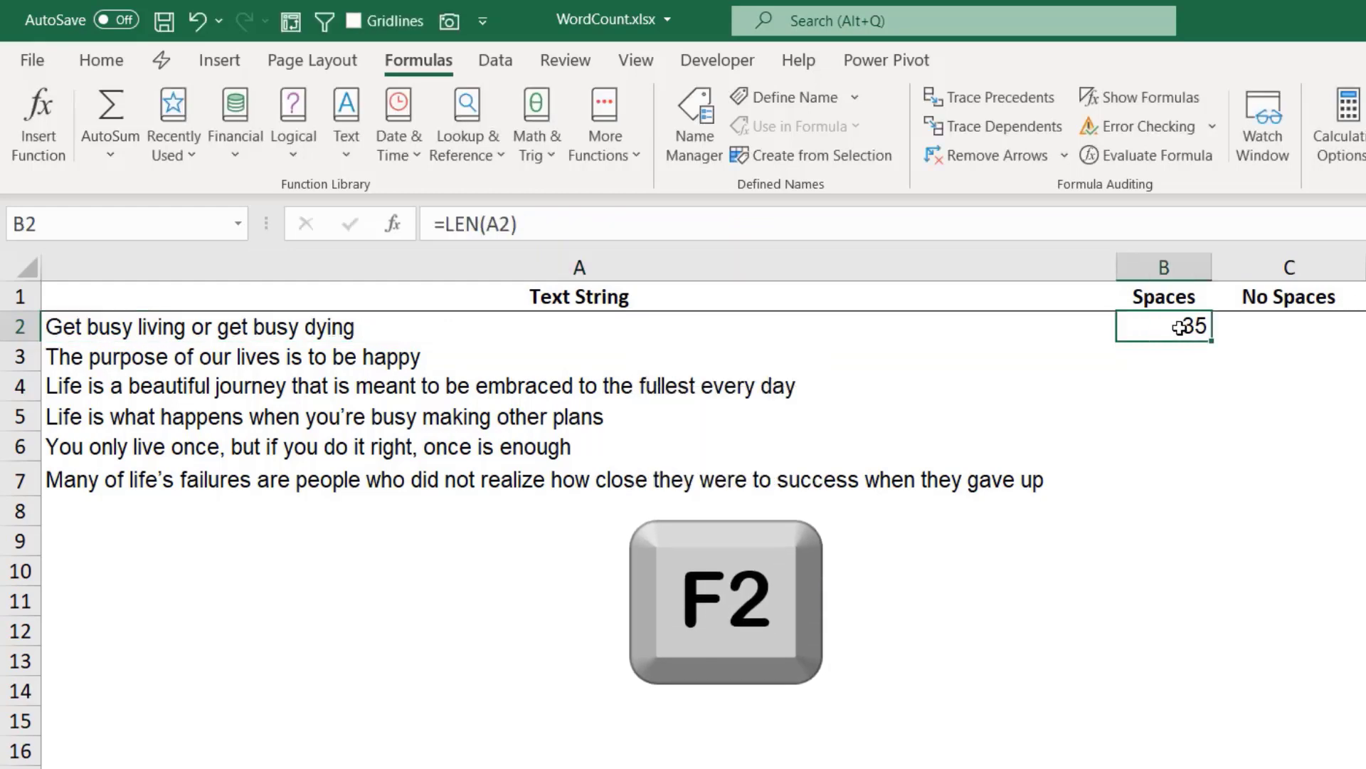
key(F2)
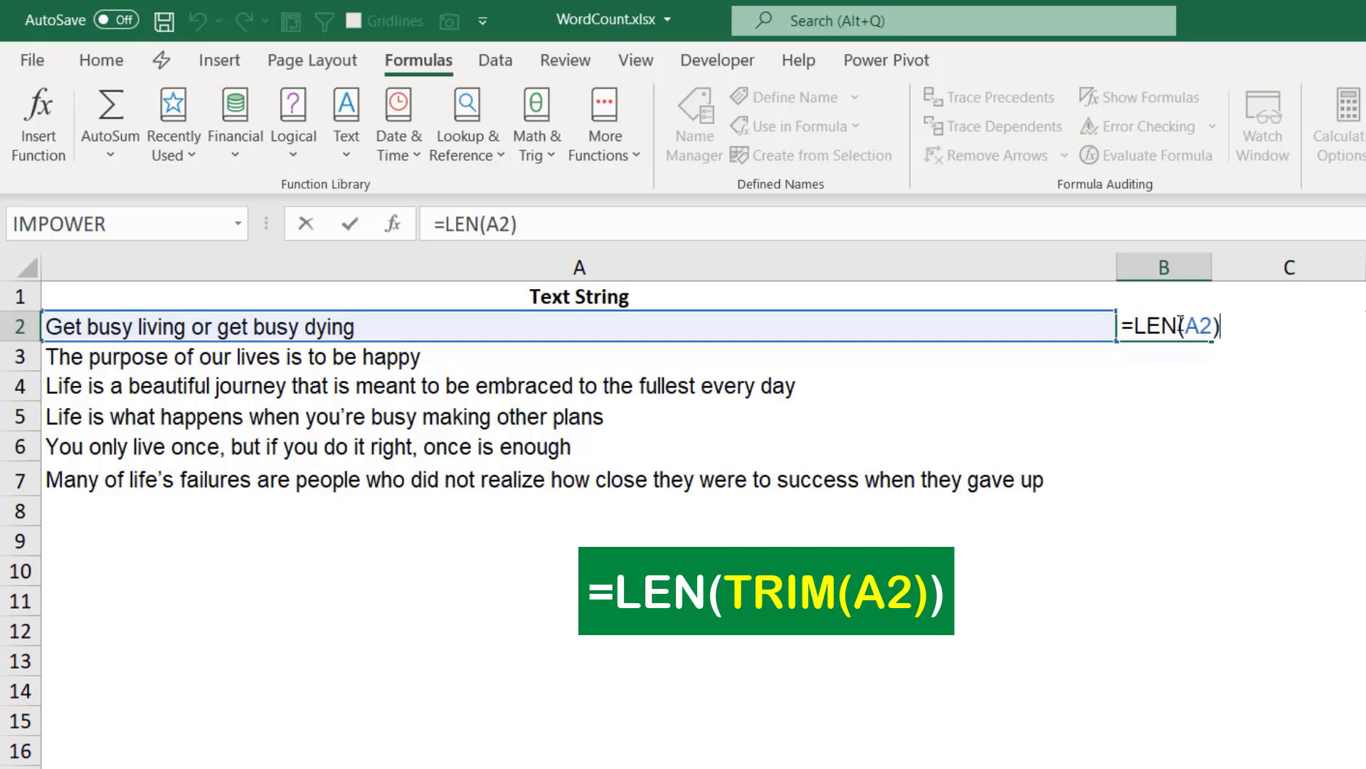
click(1185, 329)
text(t)
text(RIM()
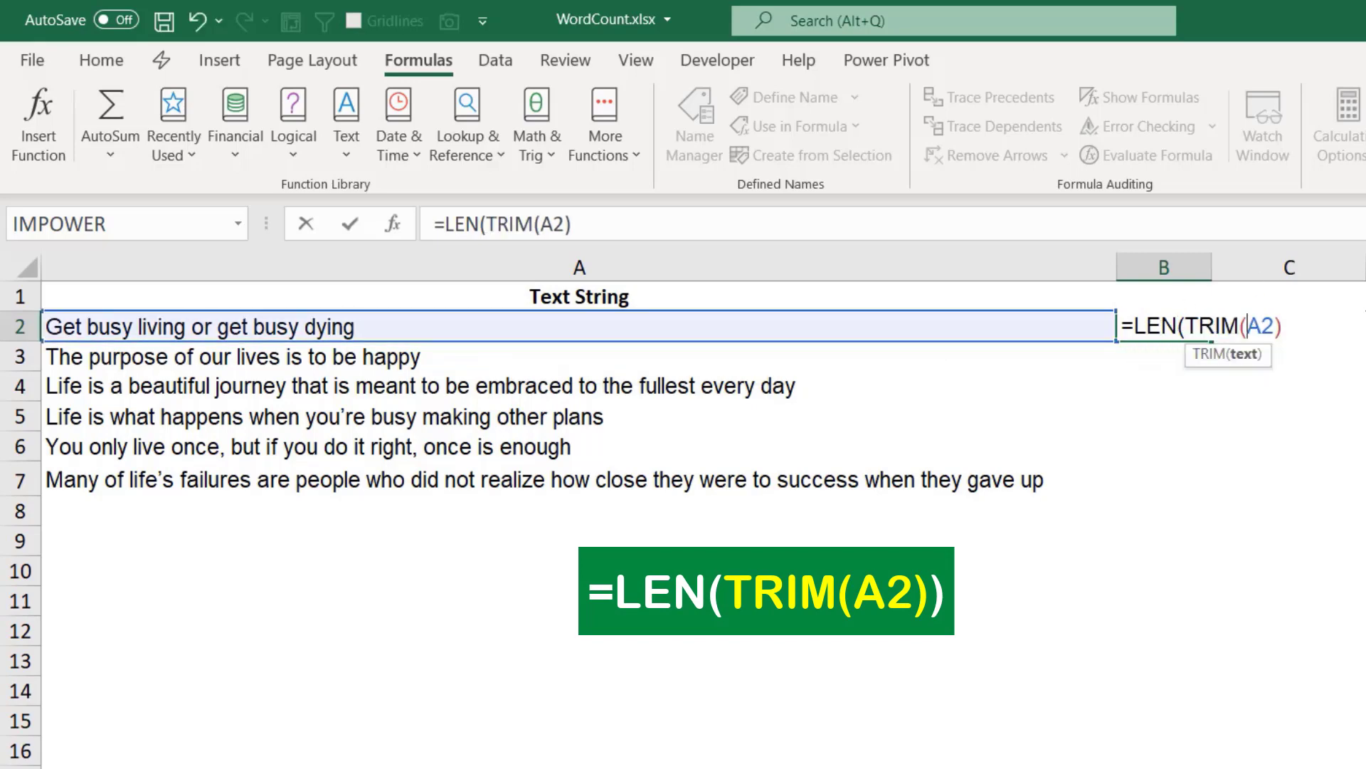
click(1285, 324)
text())
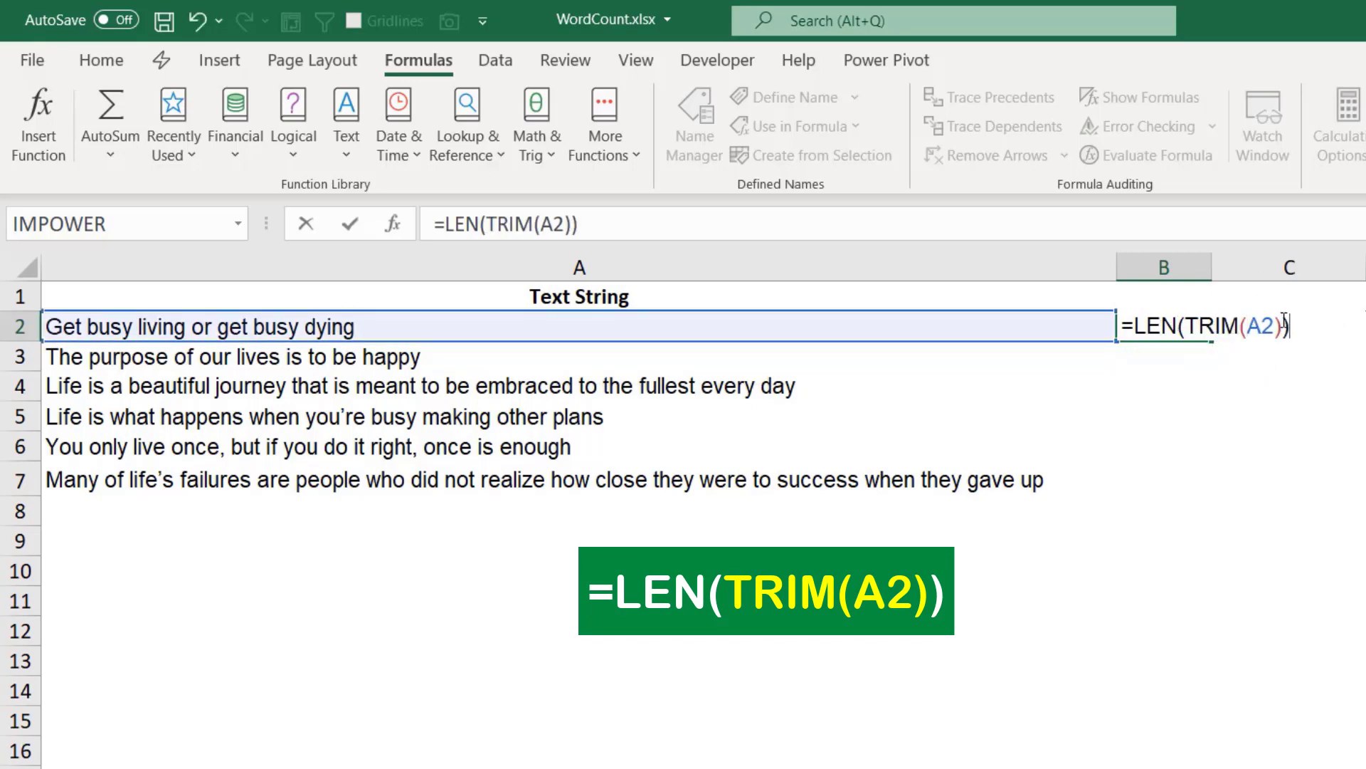
key(Return)
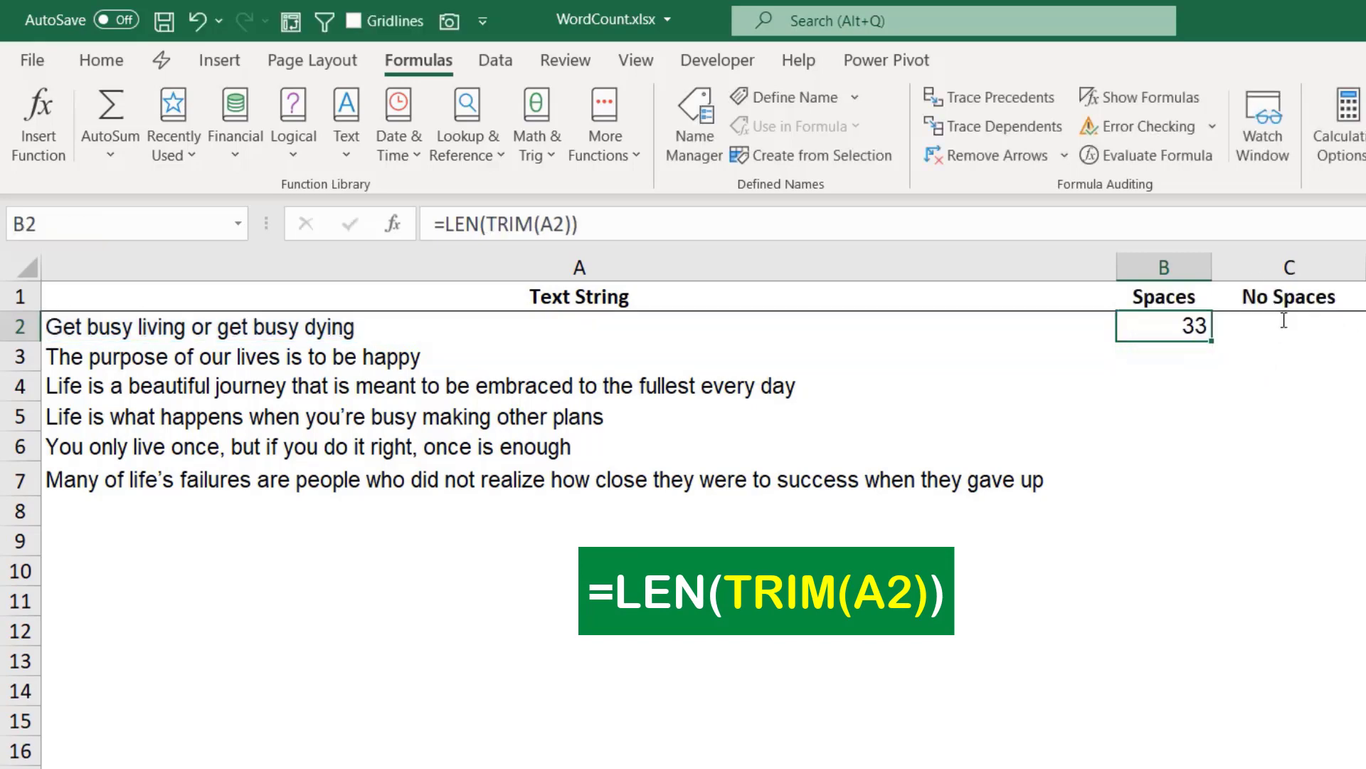
double_click(1213, 339)
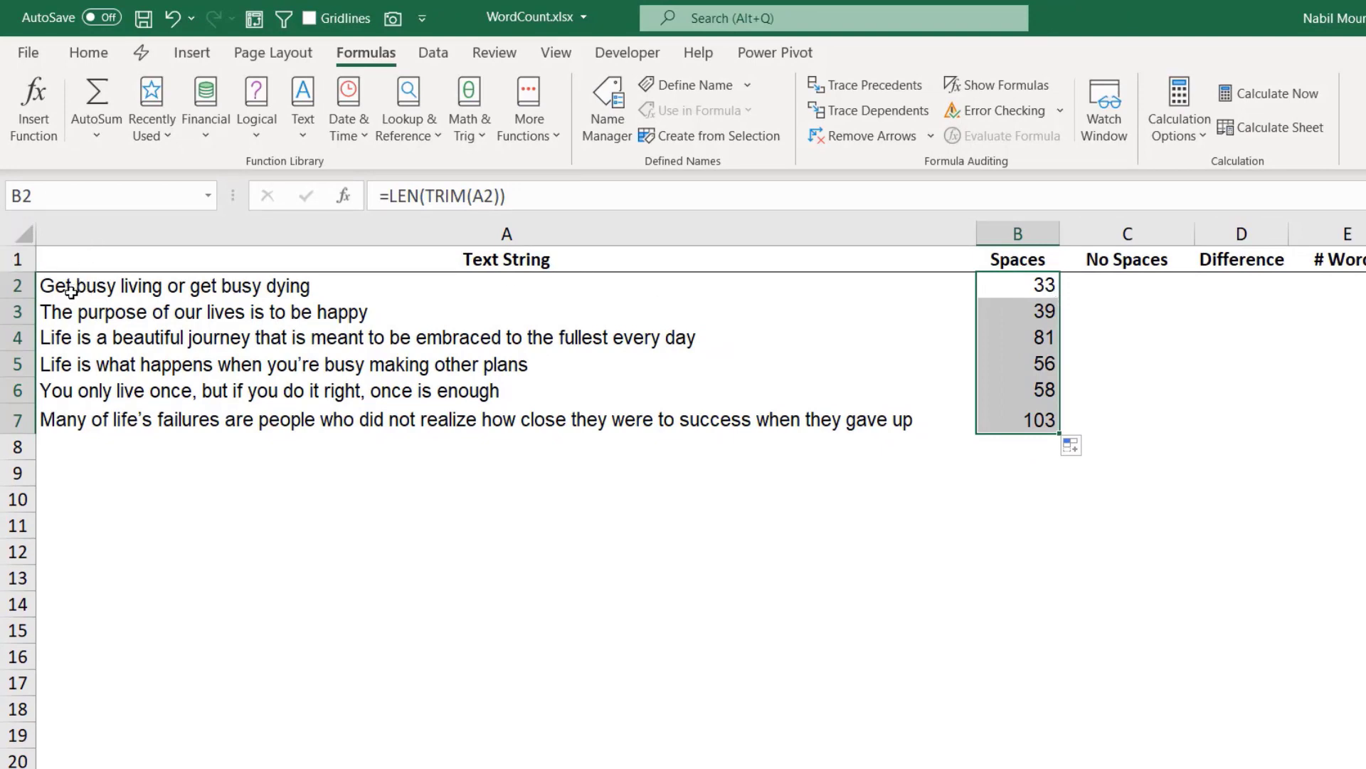
Enter the formula =SUBSTITUTE(A2," ","") in cell C2 under No Spaces to remove all spaces from the first text string.
click(1125, 282)
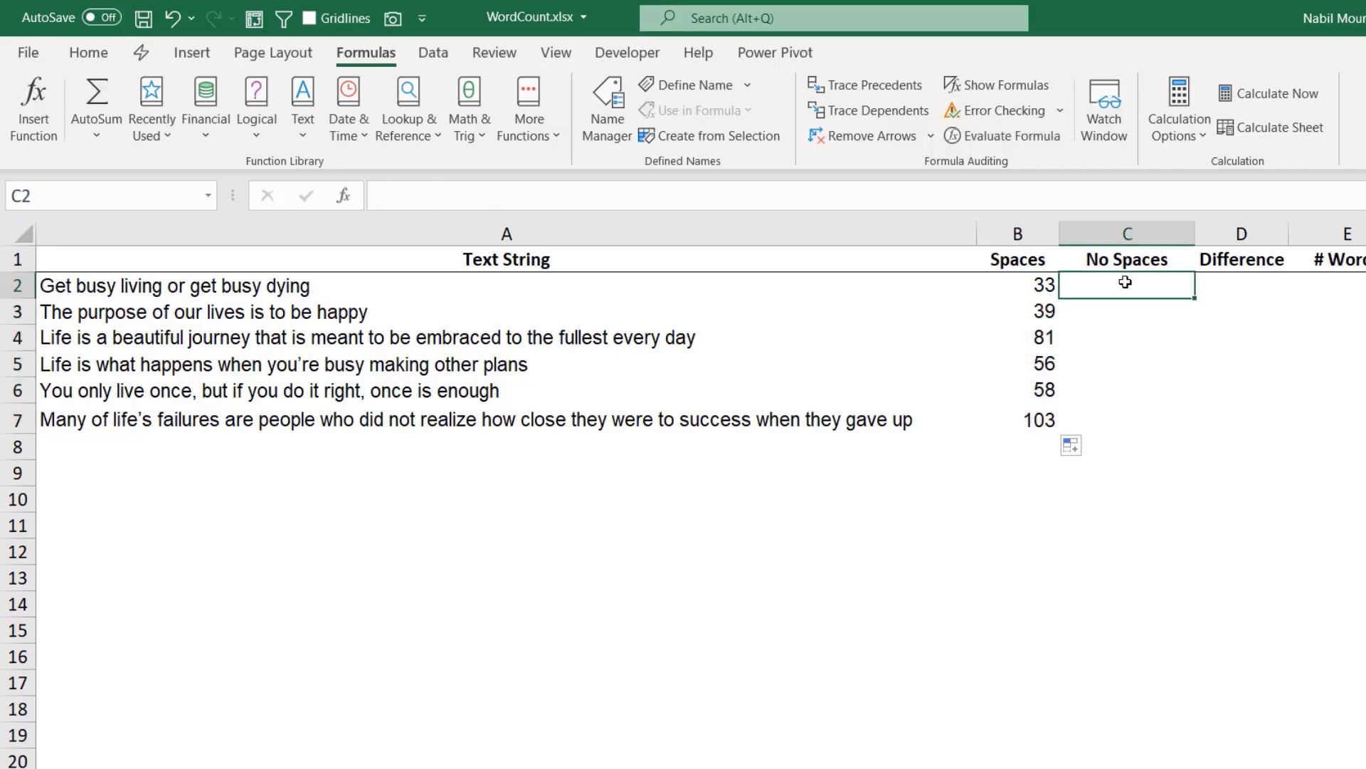
text(=sub)
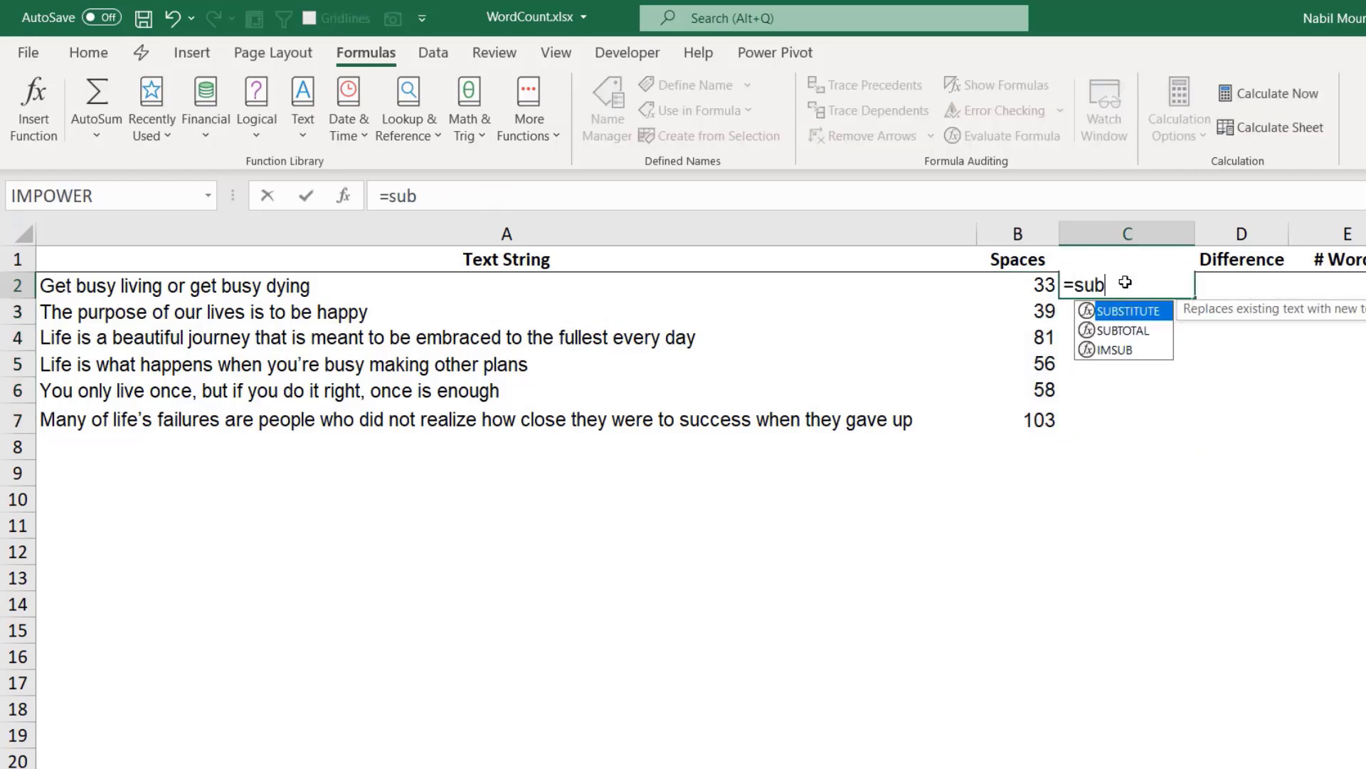
key(Tab)
click(451, 285)
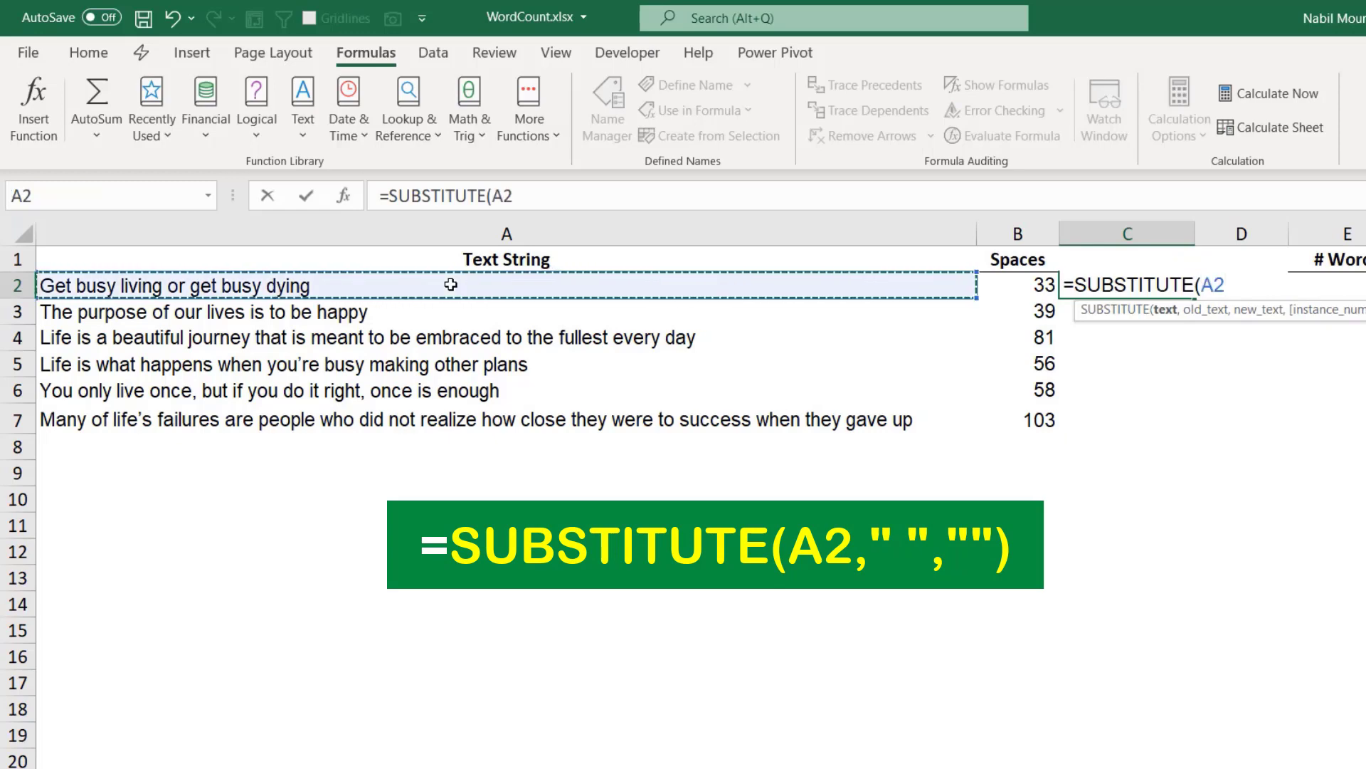
text(,)
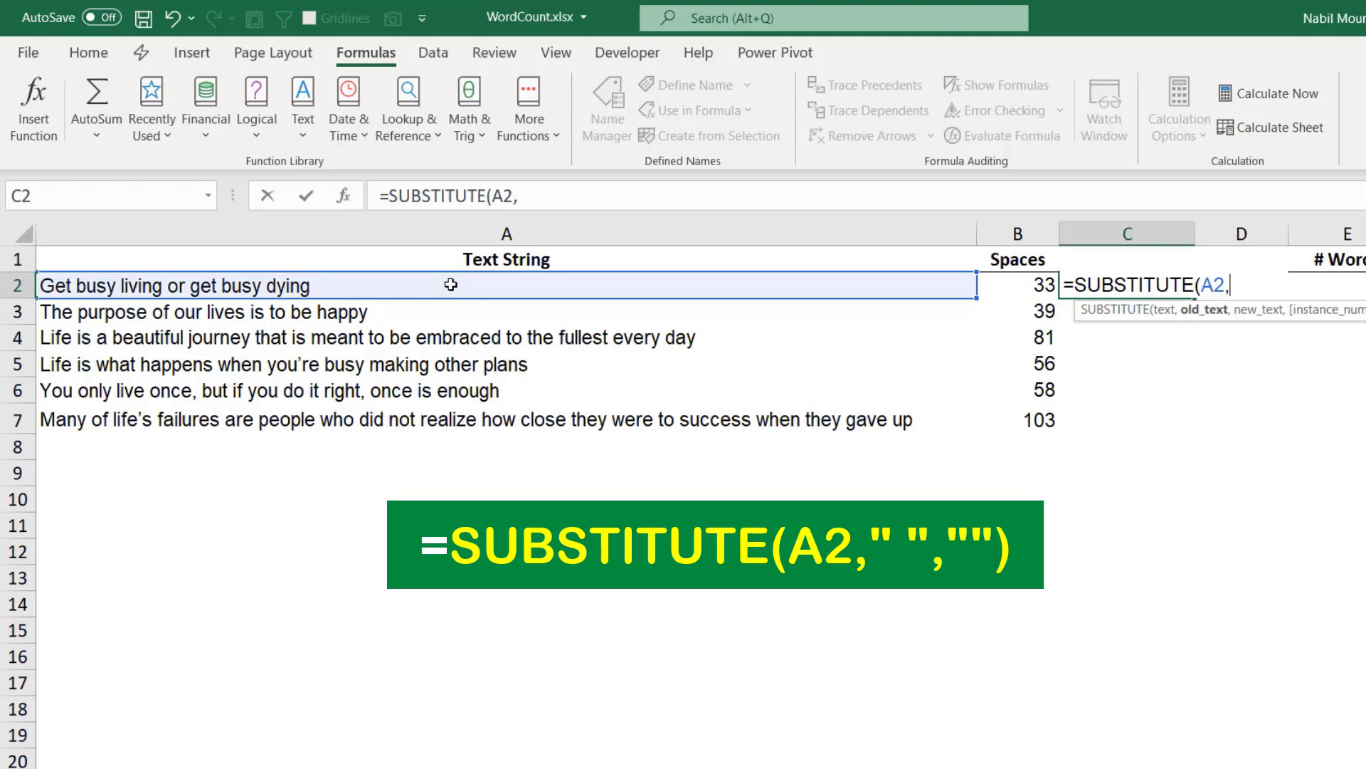
text(" ",)
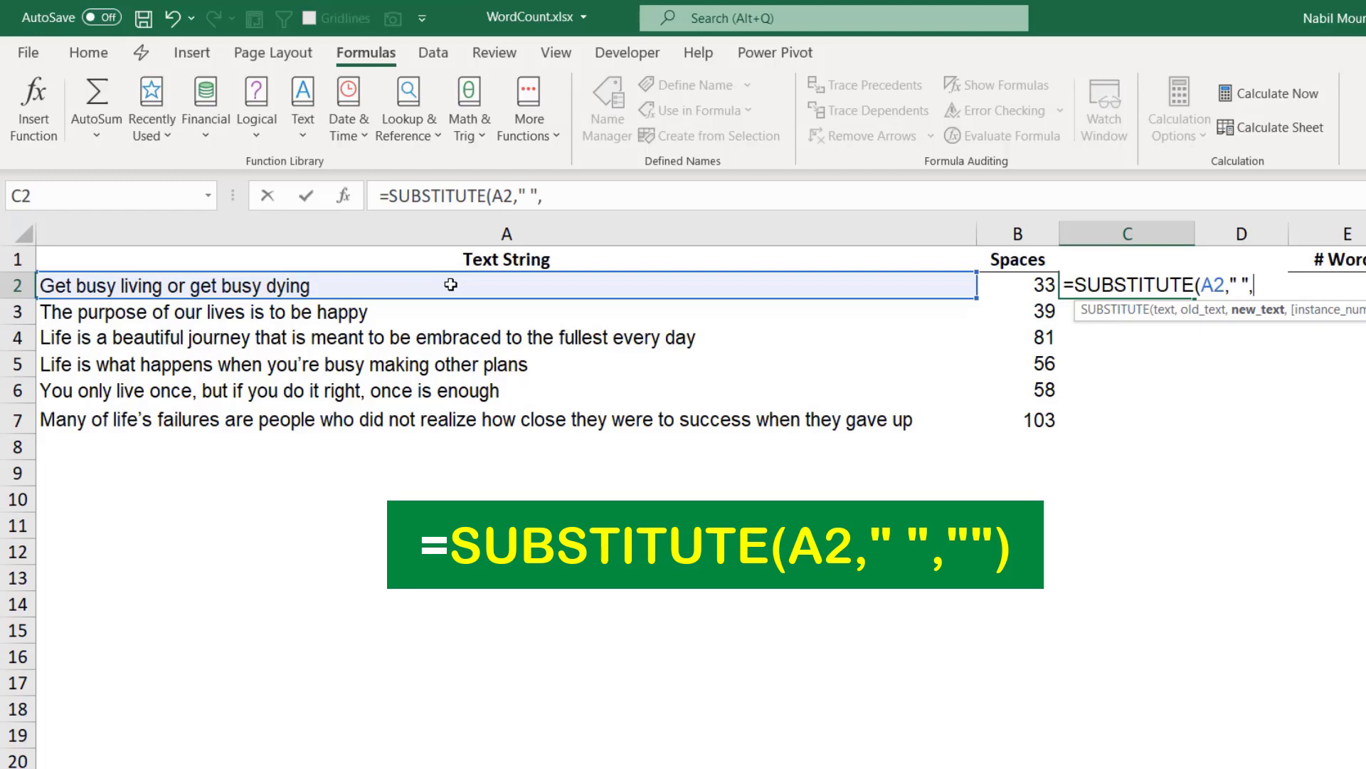
text(""))
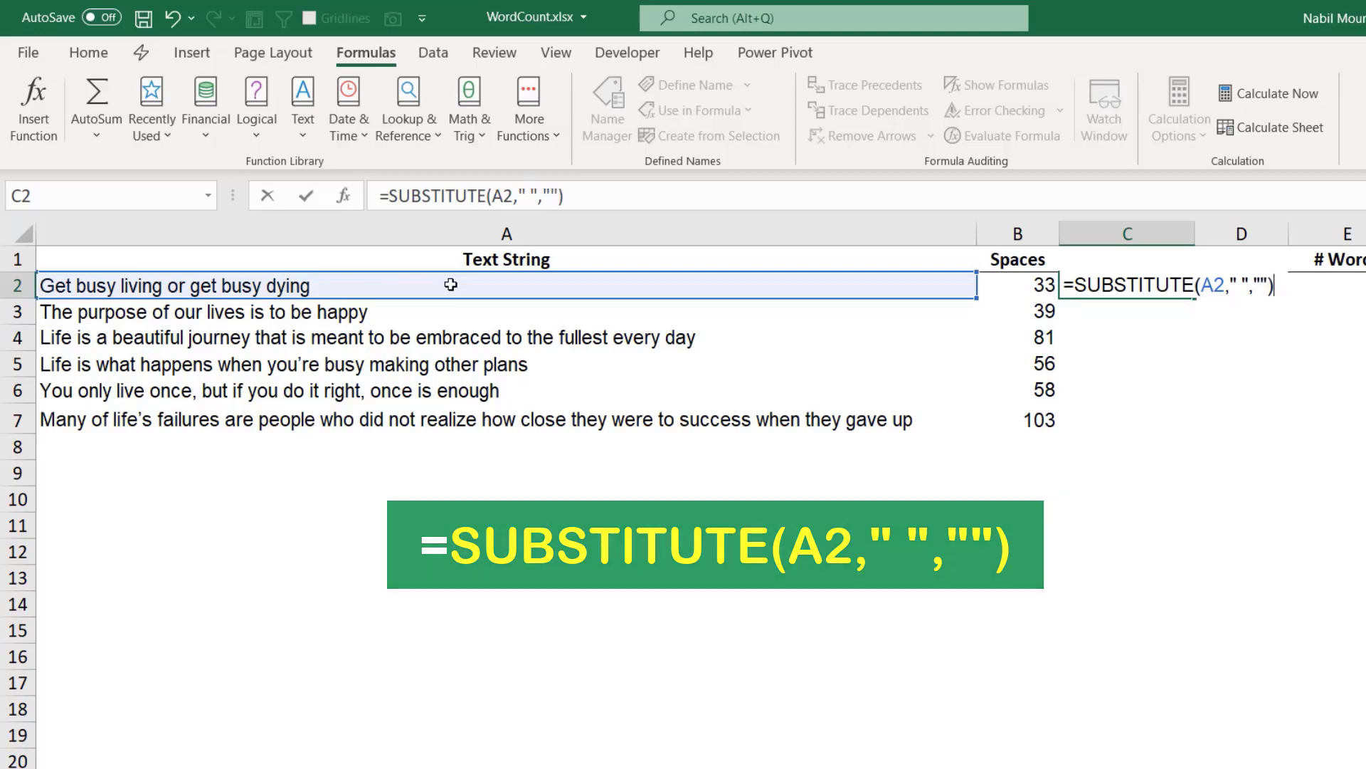
key(Return)
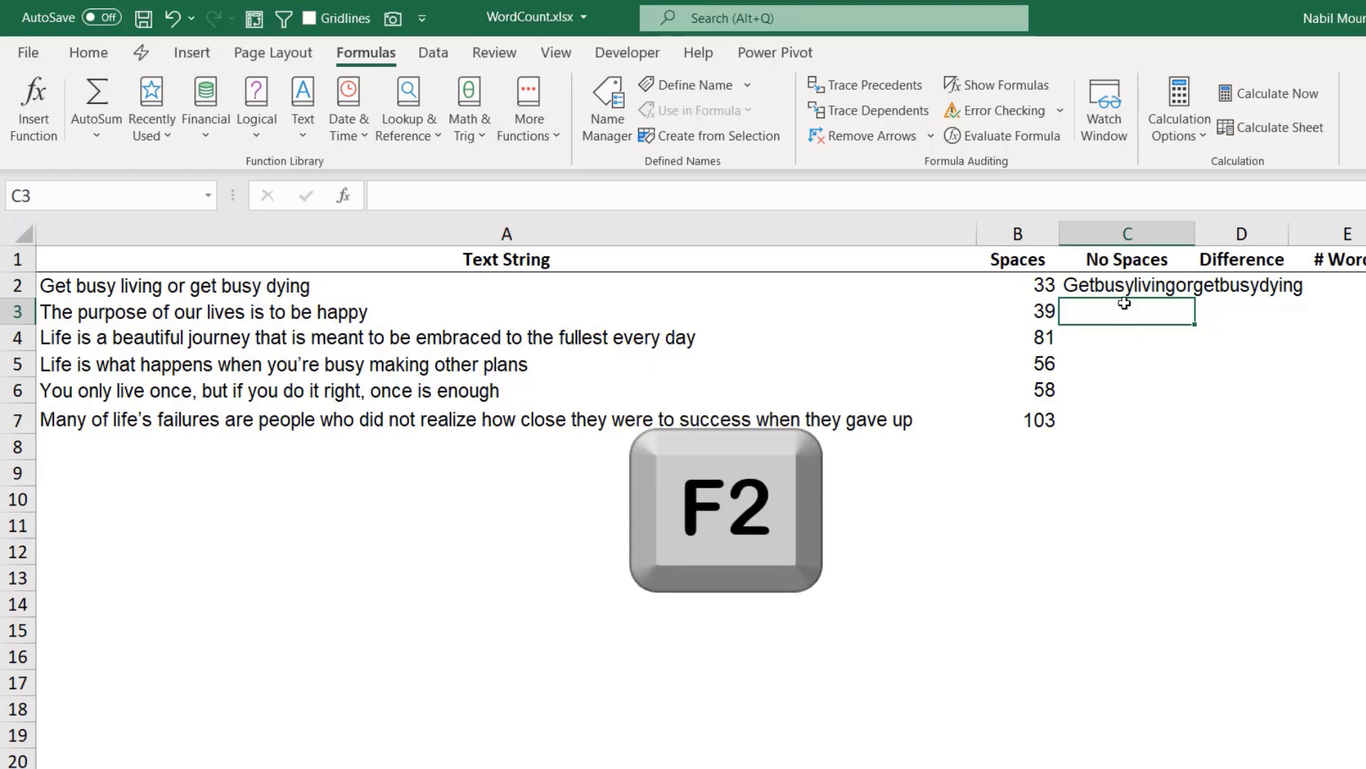
Wrap the formula in C2 in LEN so it reads =LEN(SUBSTITUTE(A2," ","")).
click(1106, 283)
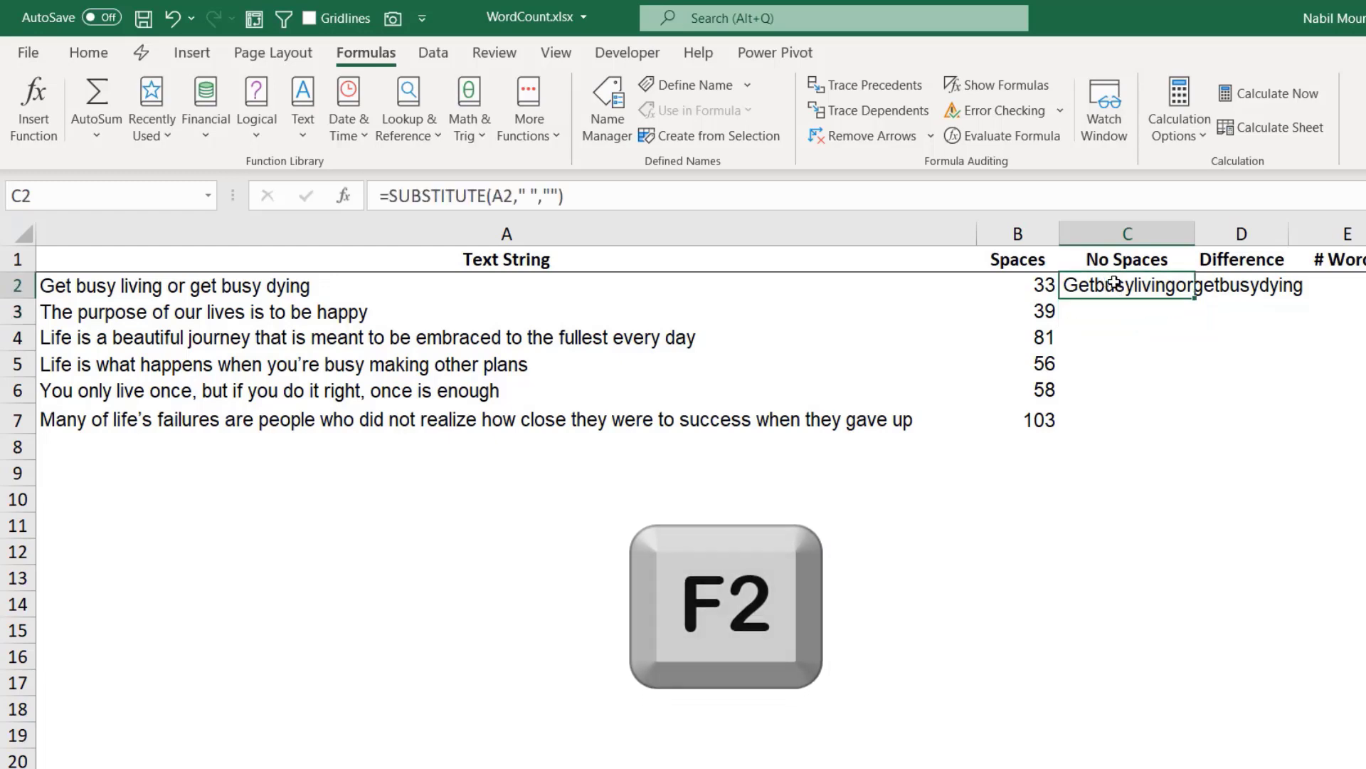
key(F2)
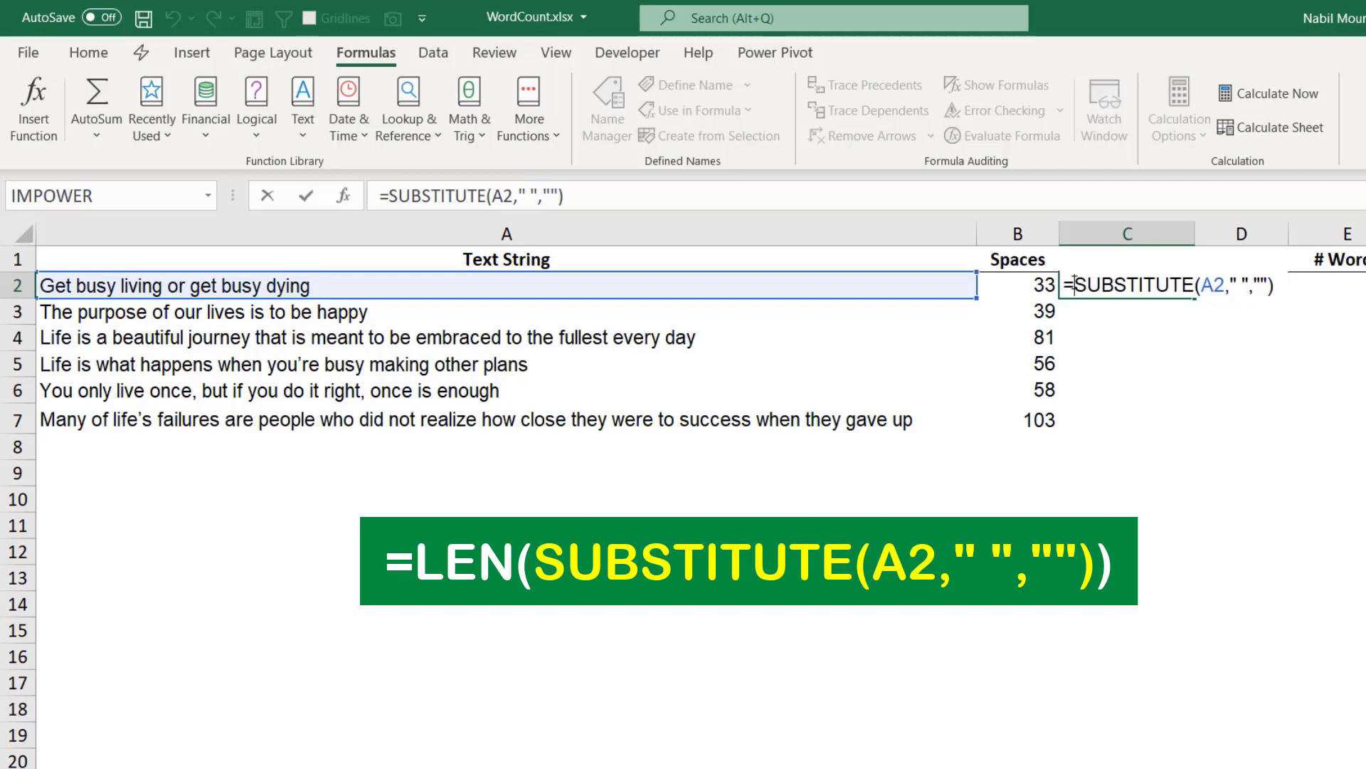
text(len()
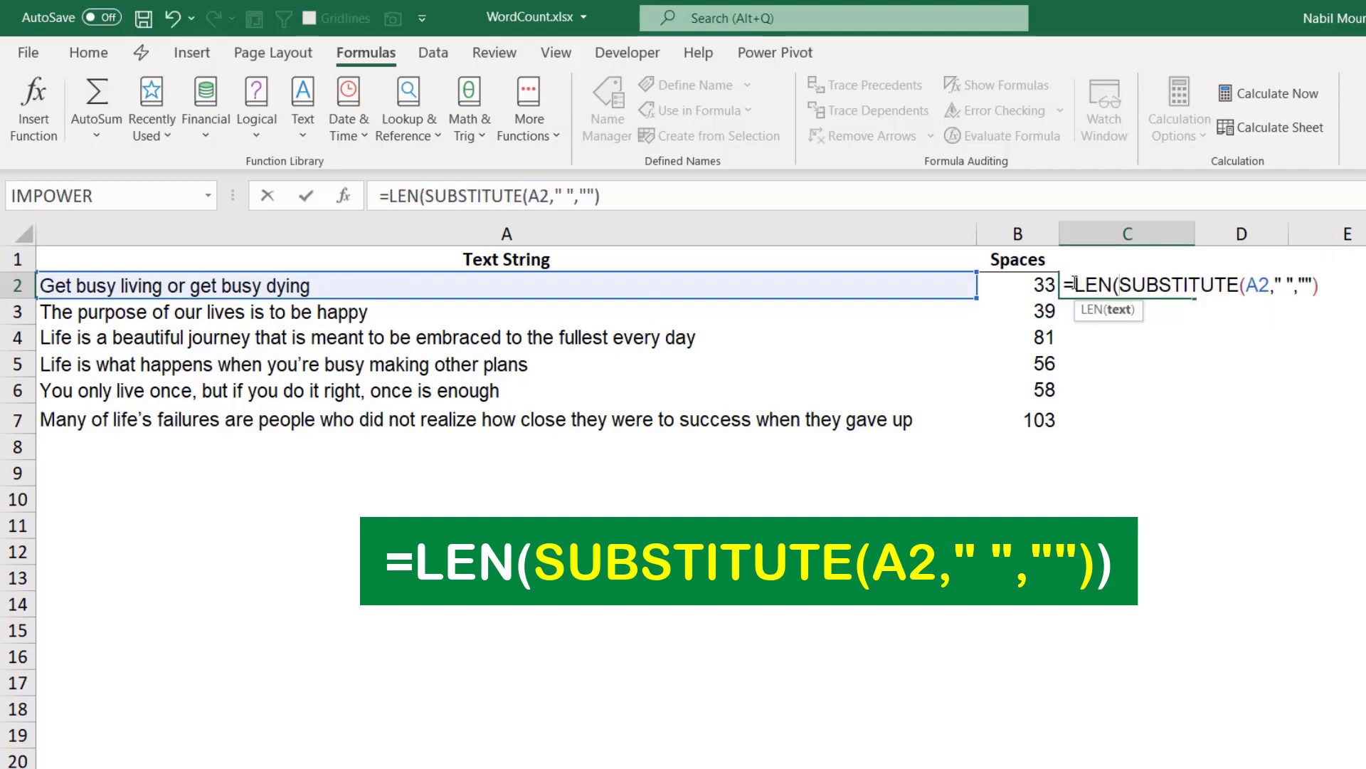
click(1319, 287)
text())
key(Return)
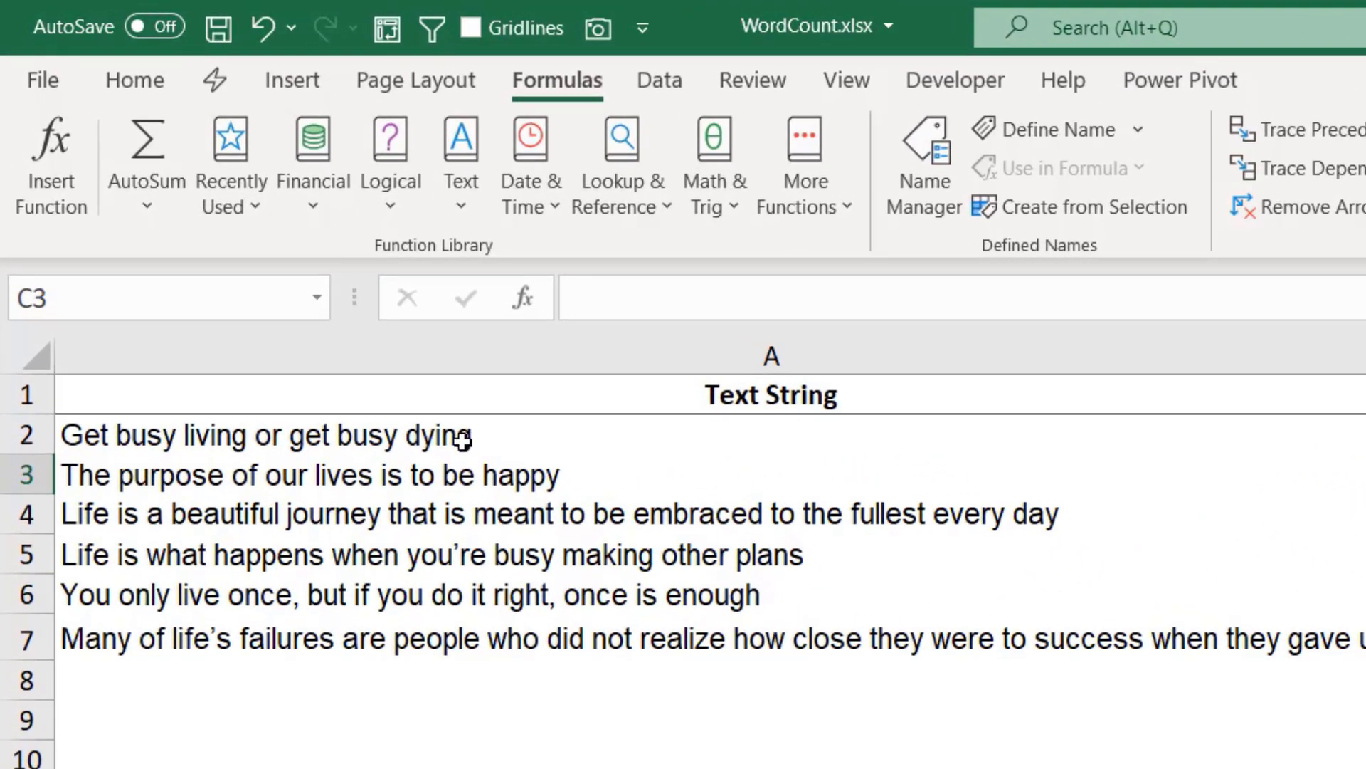
key(Up)
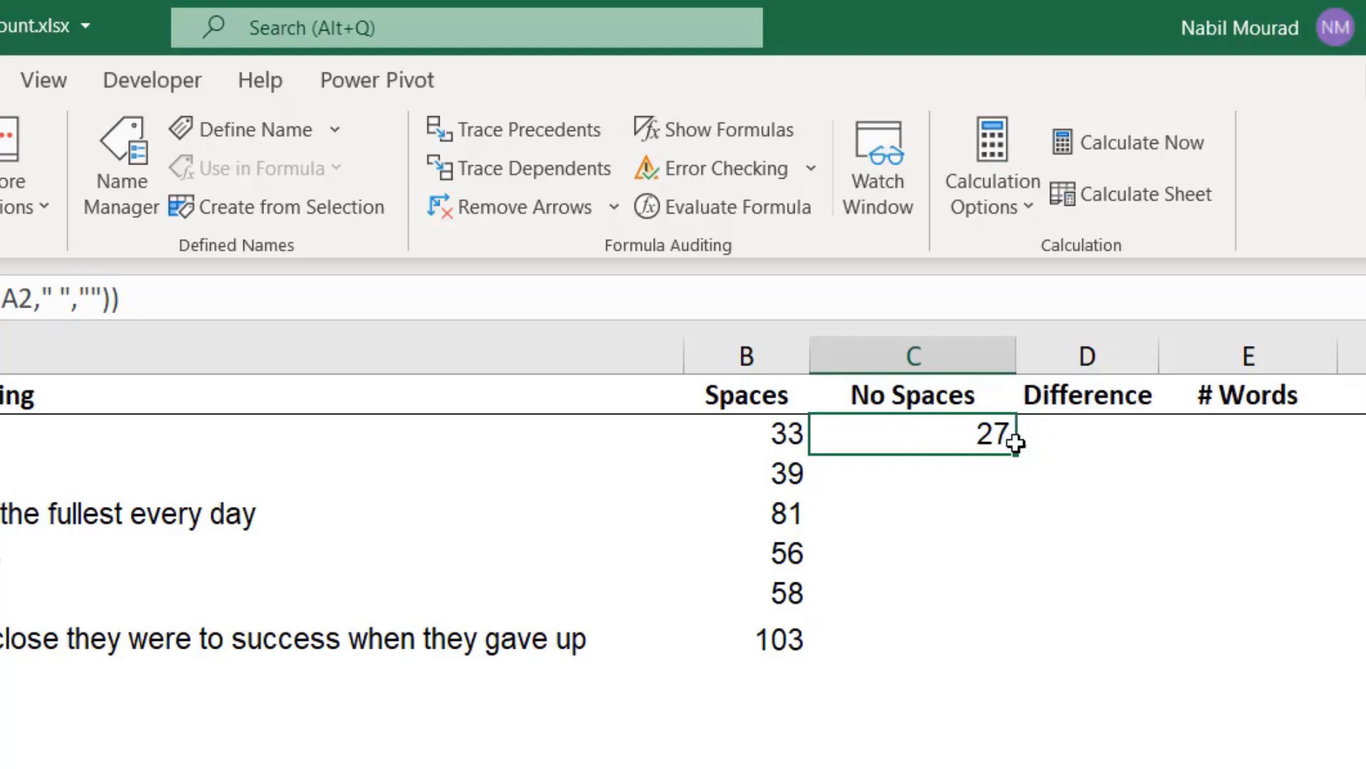
Enter the formula =B2-C2 in cell D2 under Difference to subtract the No Spaces count from the Spaces count.
click(1104, 432)
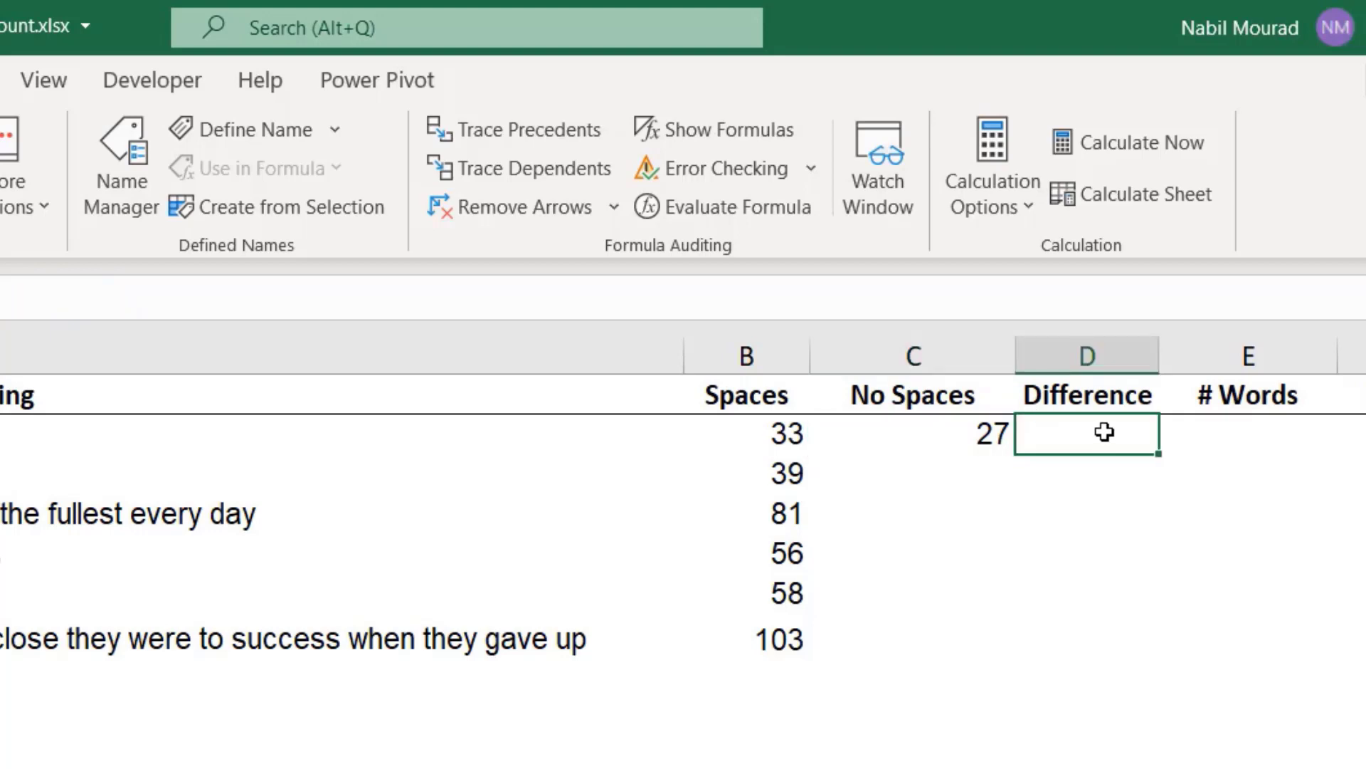
text(=)
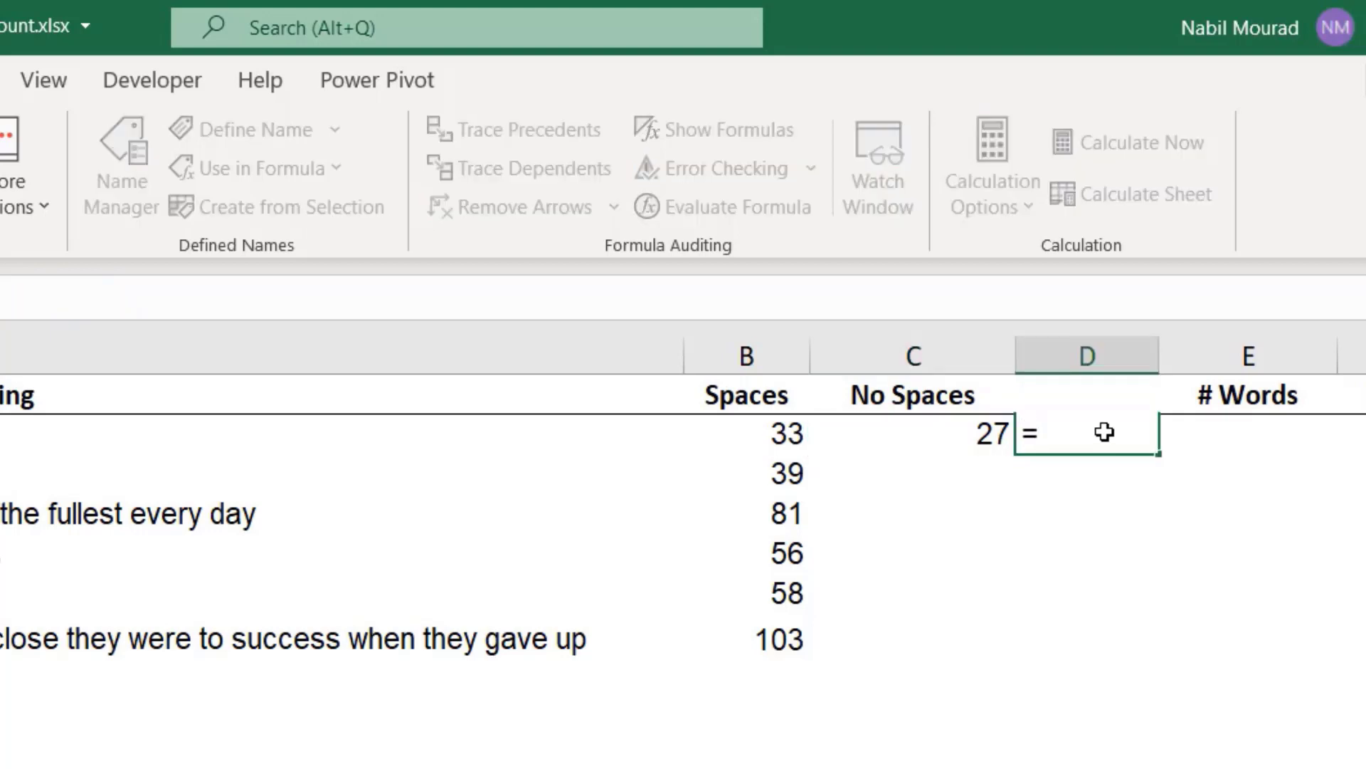
click(765, 430)
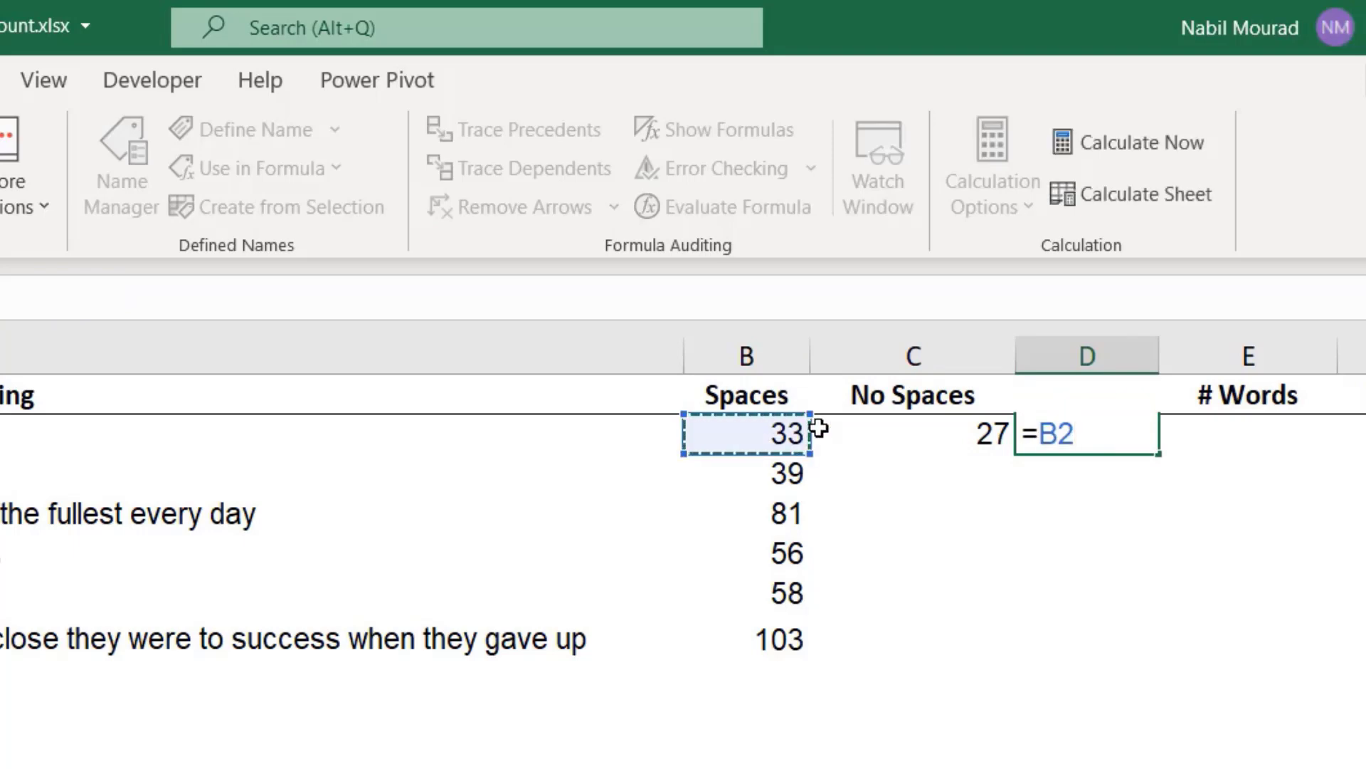
text(-)
click(920, 428)
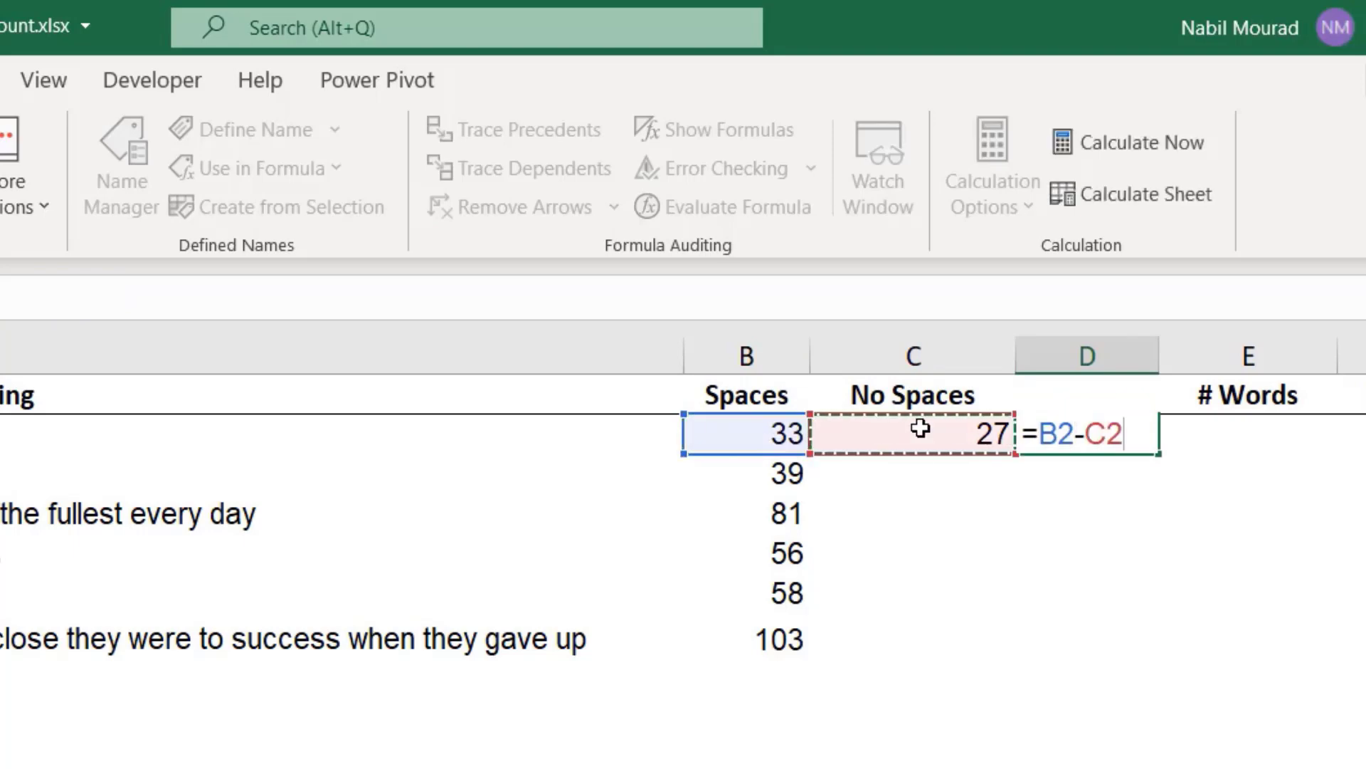
key(Return)
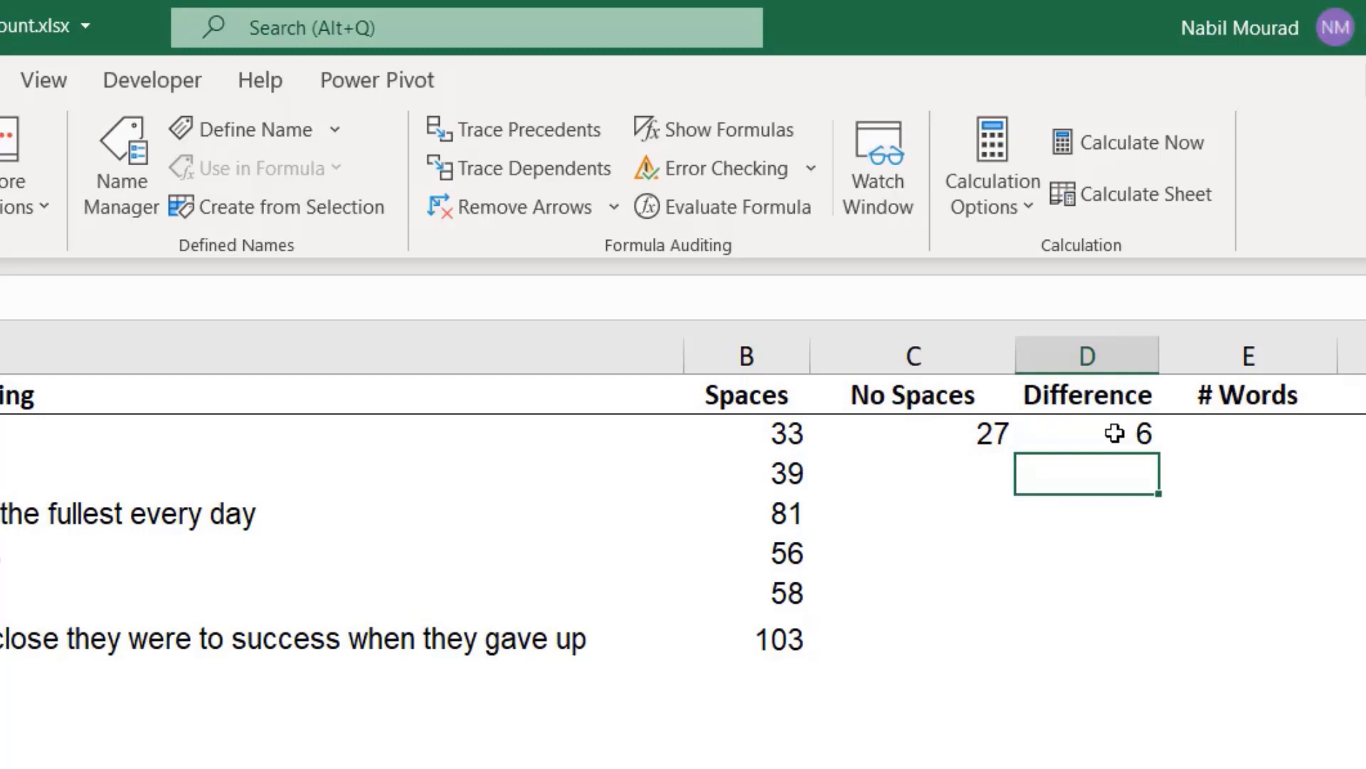
In cell E2 under # Words, begin a formula with =LEN(TRIM(A2))- for the trimmed length of the first text string.
click(1262, 429)
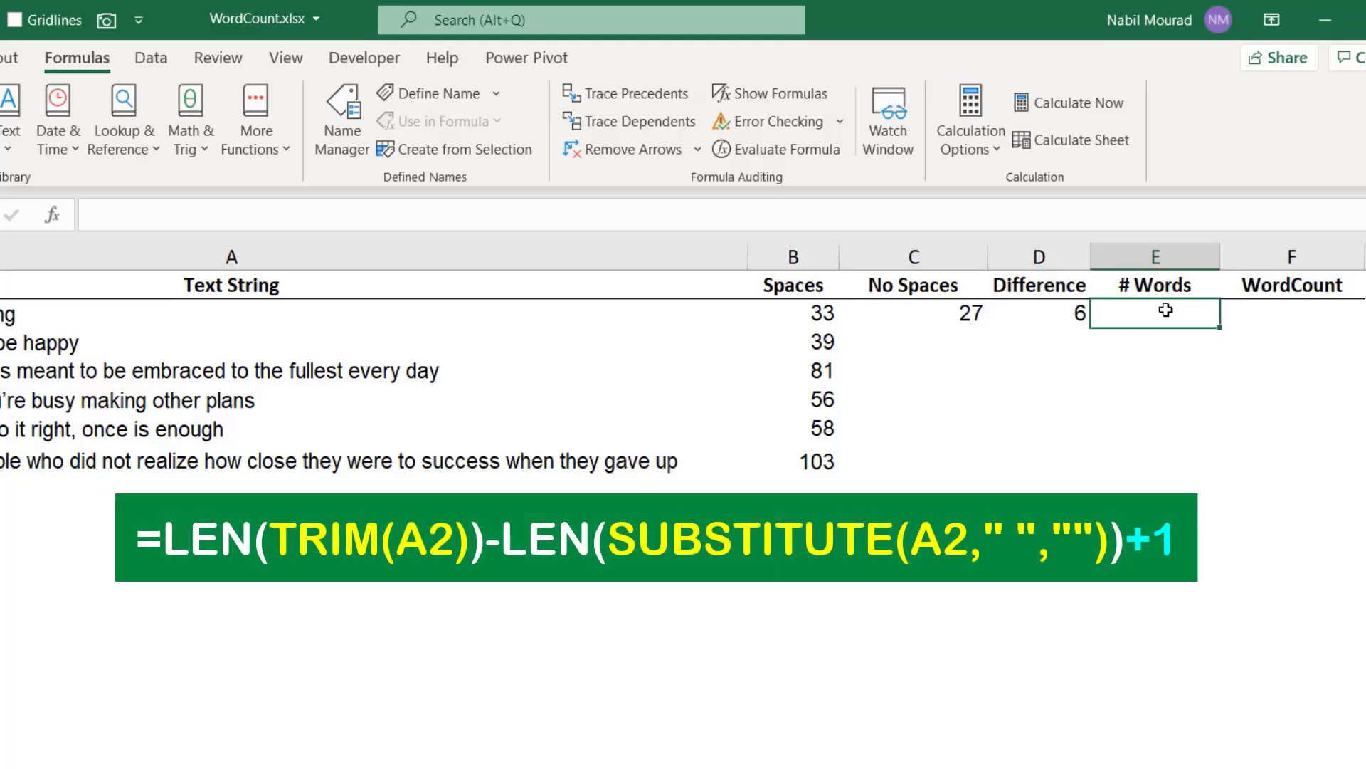
text(=len)
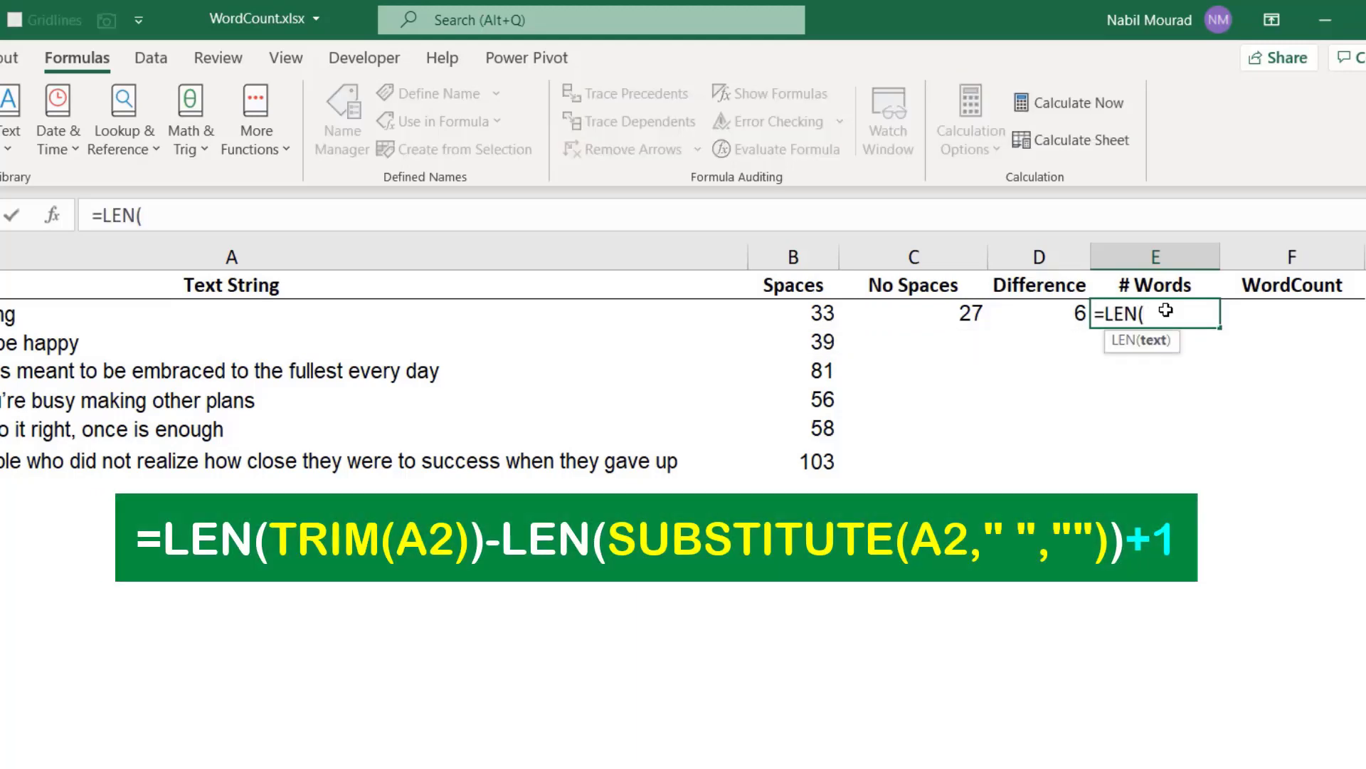
text(t)
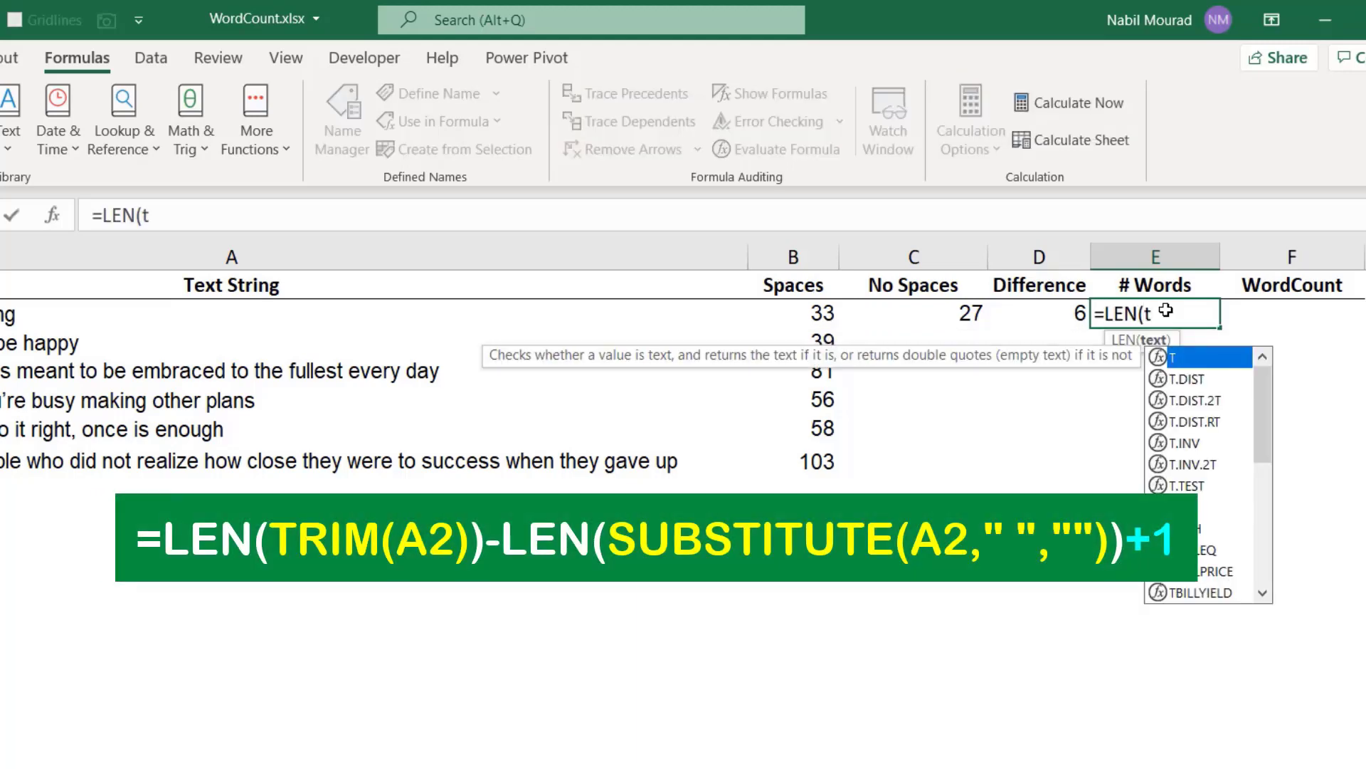
text(ri)
key(Tab)
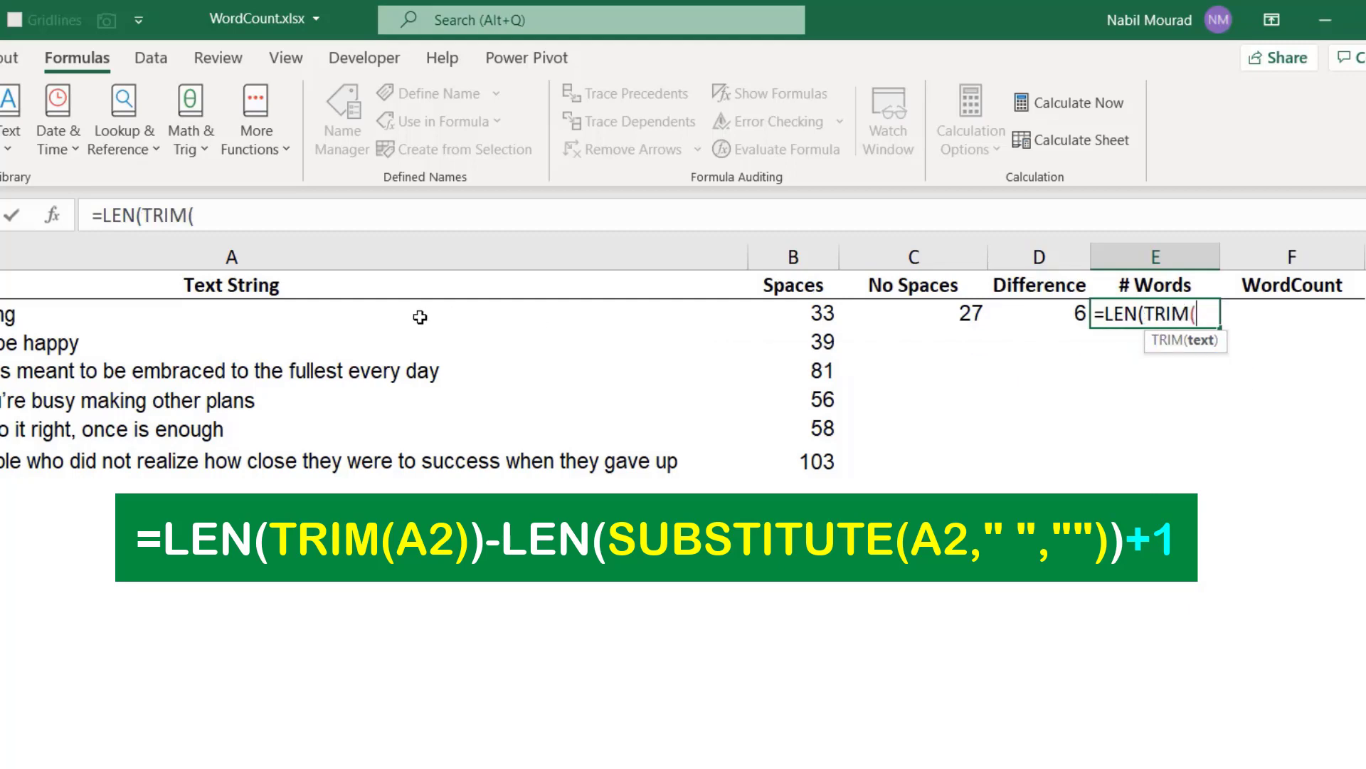
click(318, 311)
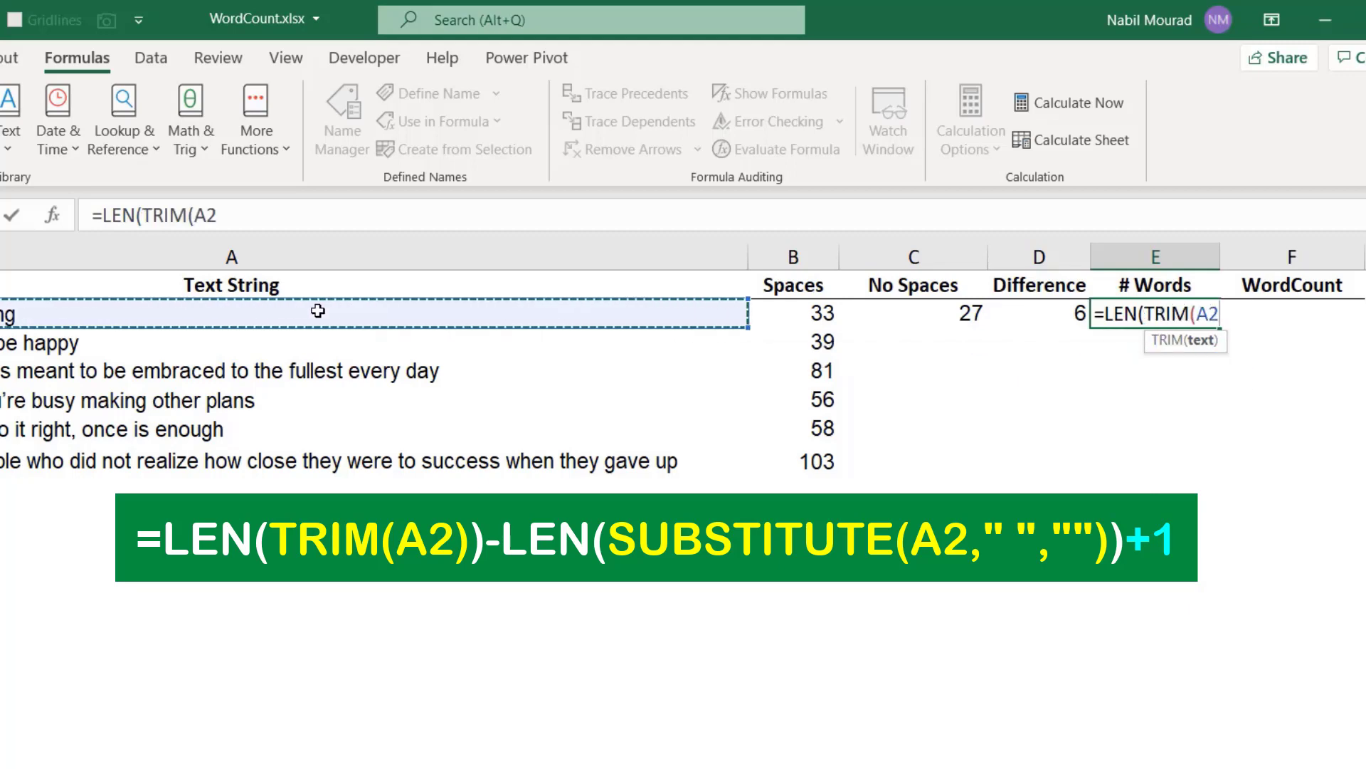
text())
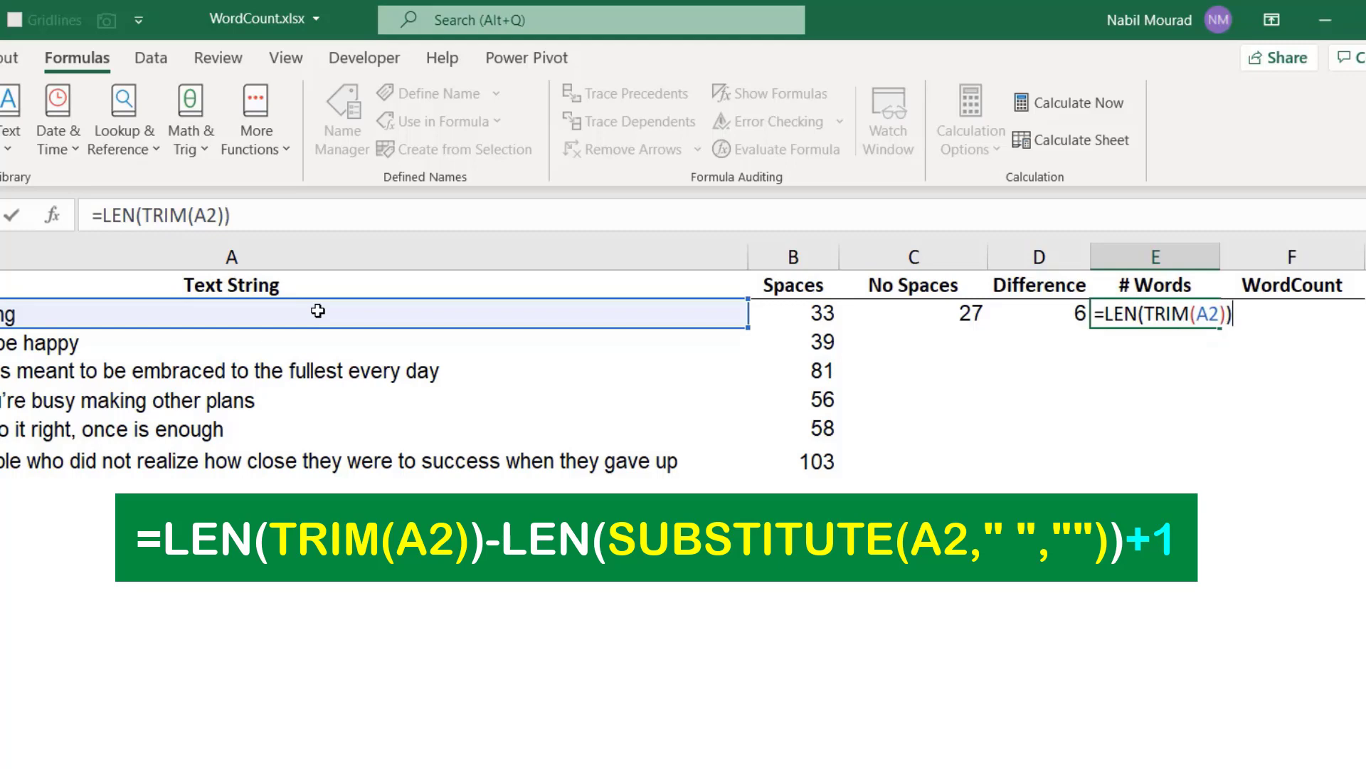
text(-)
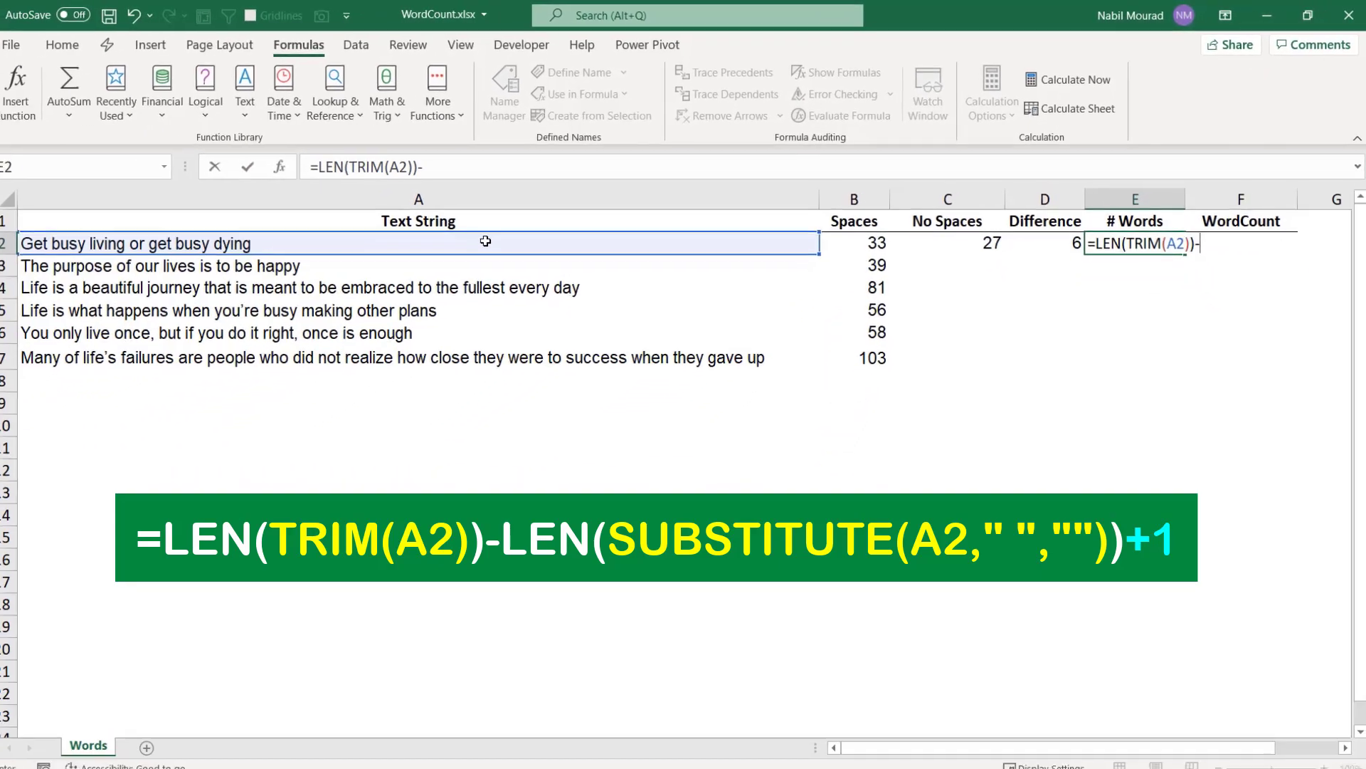
text(Len)
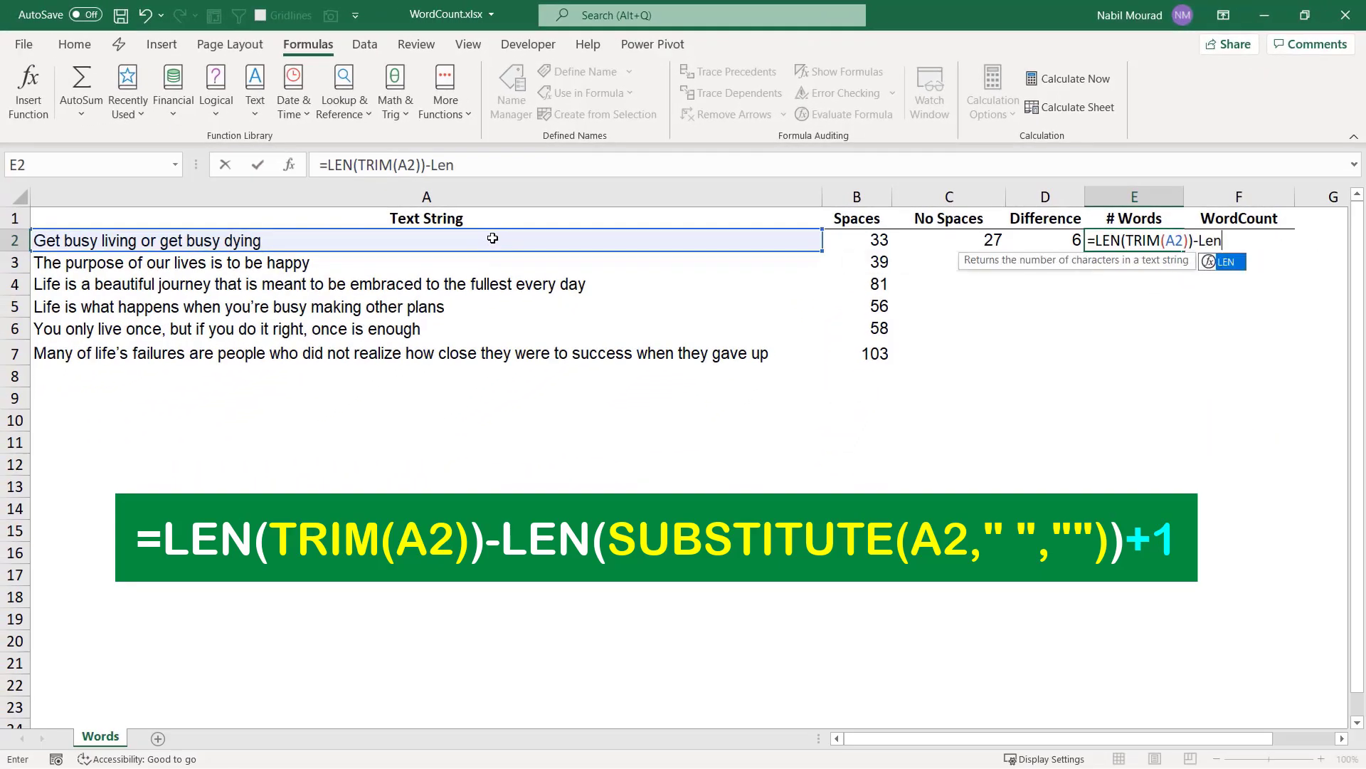
Complete the E2 formula by subtracting LEN(SUBSTITUTE(A2," ","")) and adding 1, and enter it.
key(Tab)
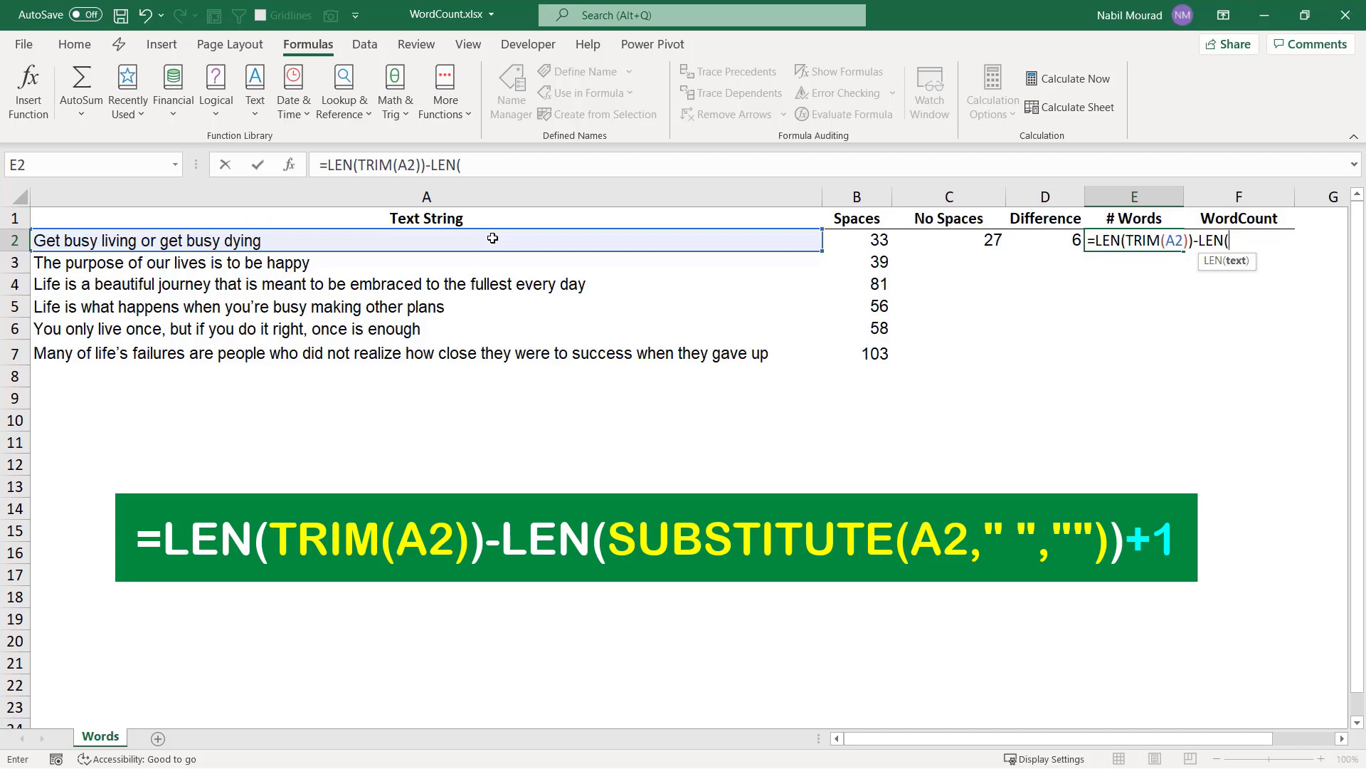
text(sub)
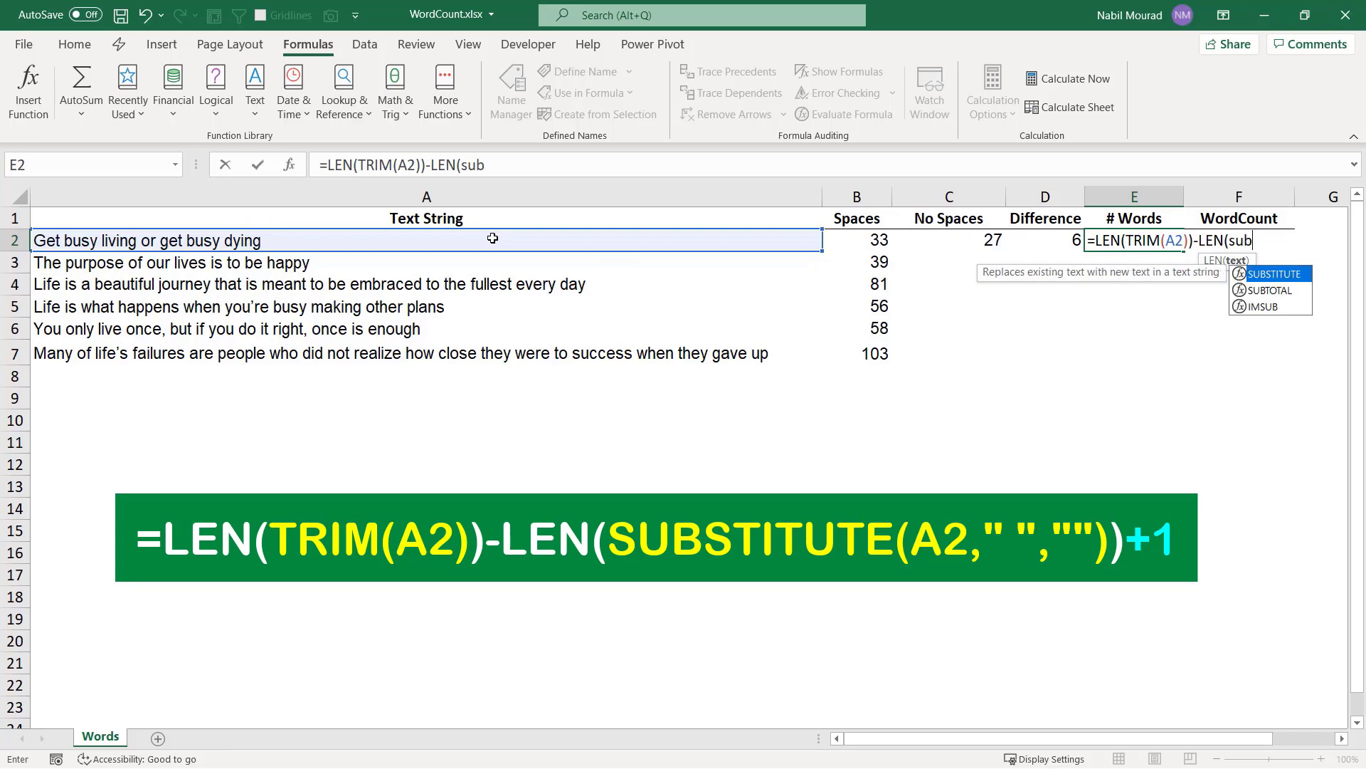
key(Tab)
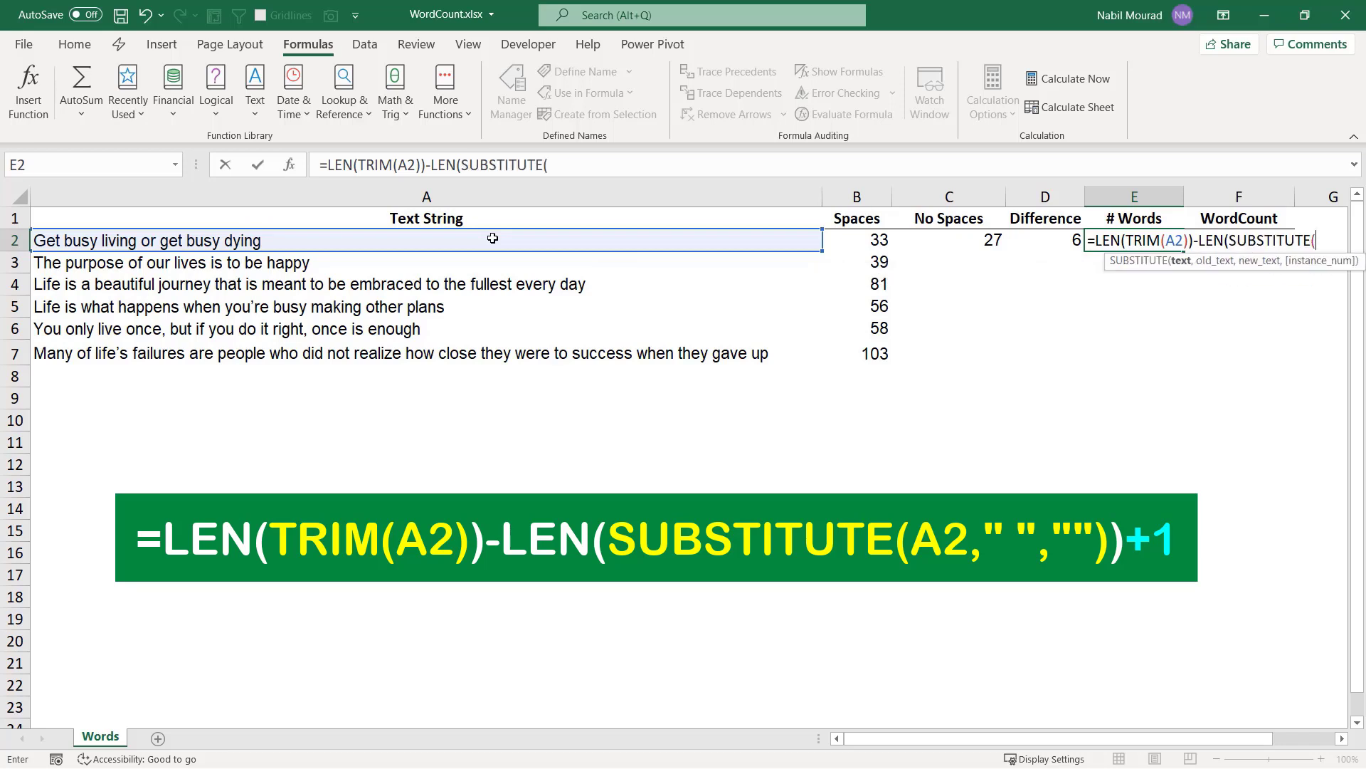
click(318, 233)
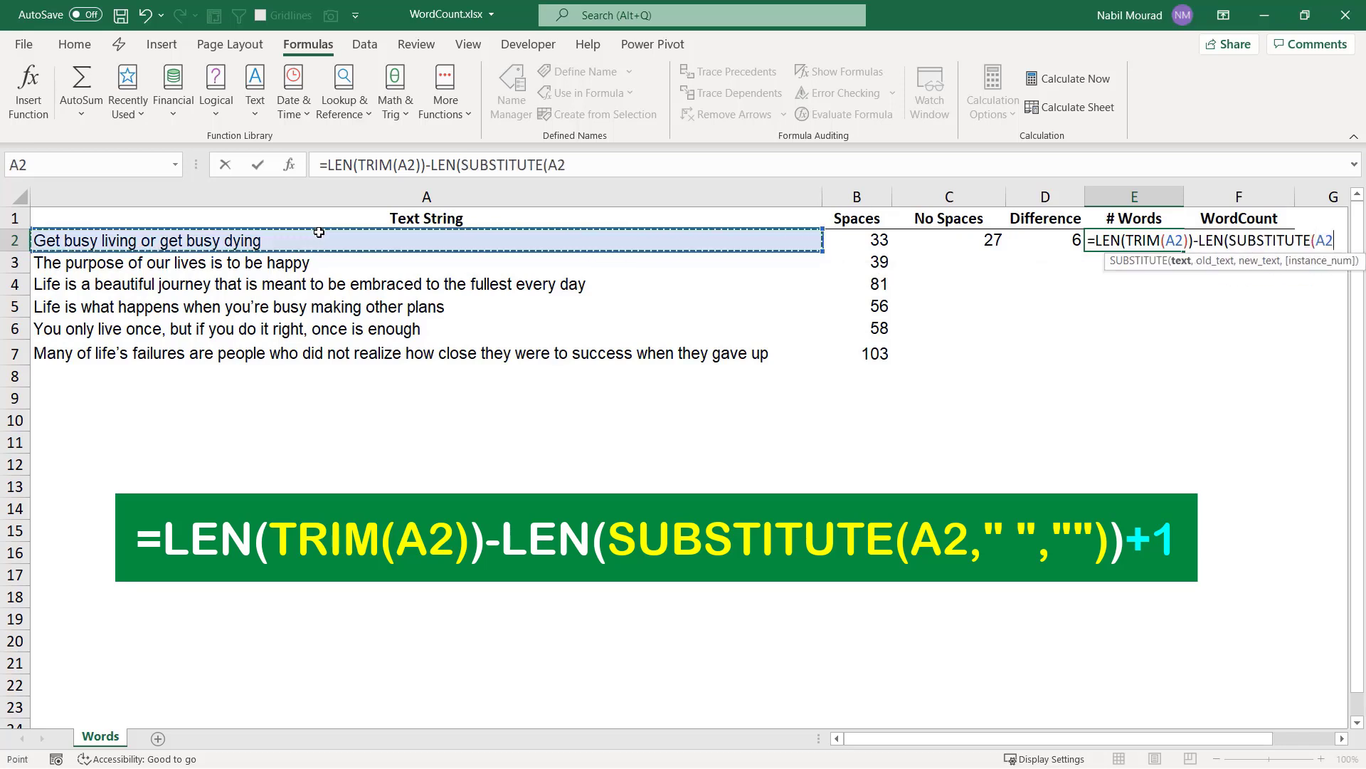
text(,)
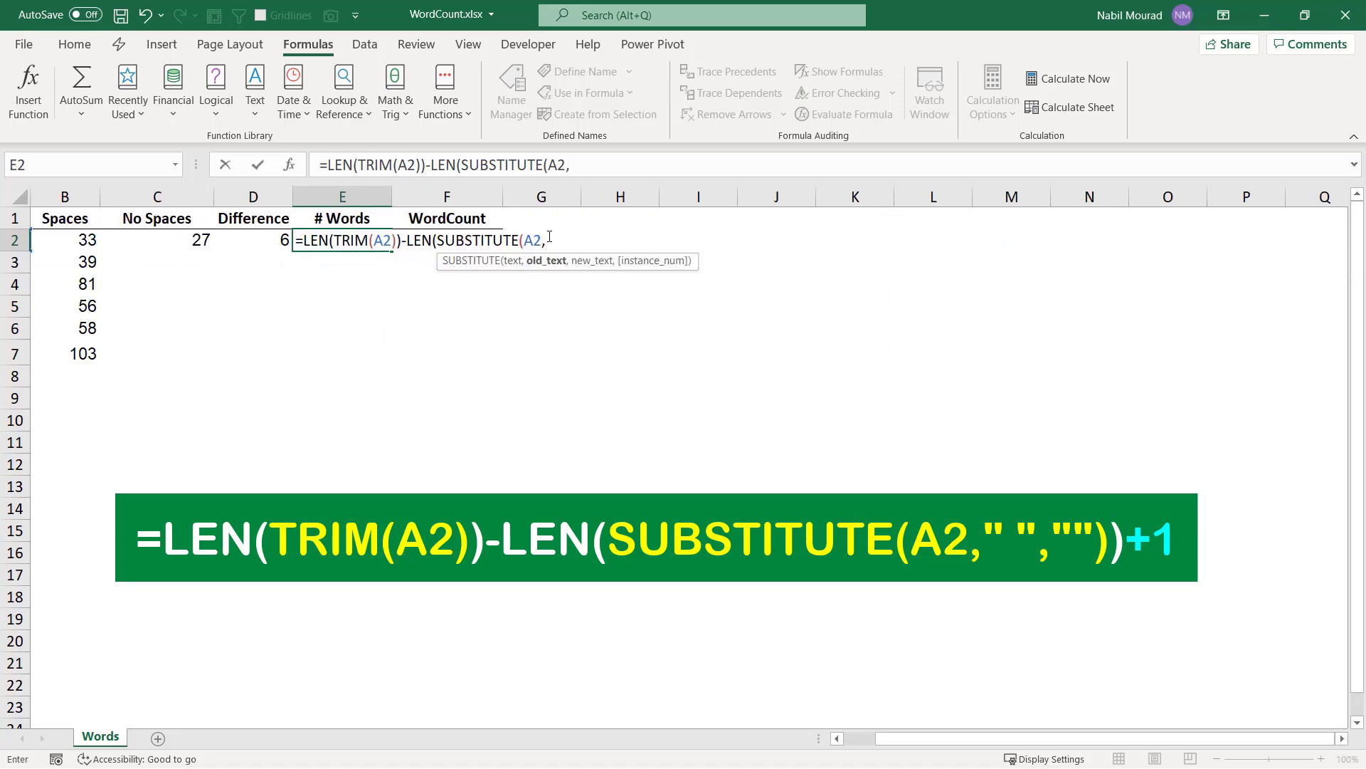
text(" ",""))
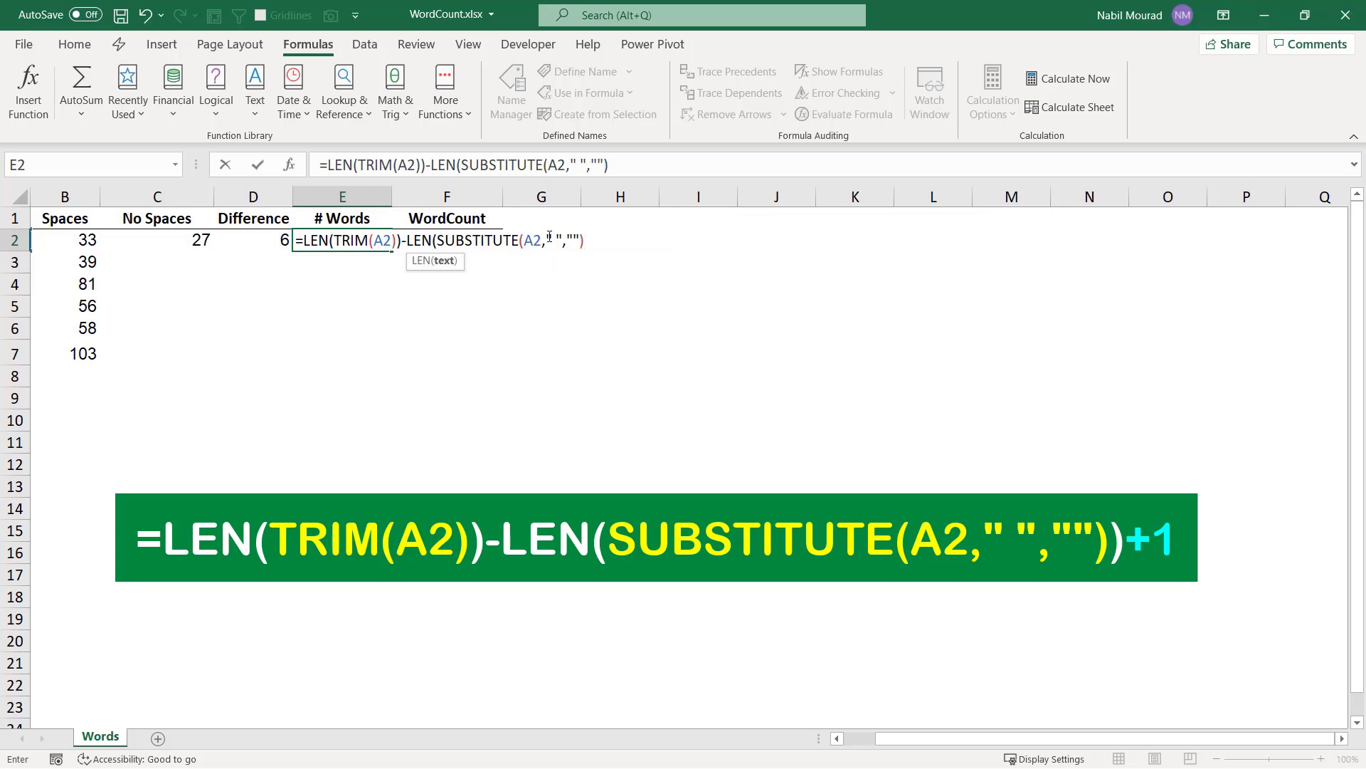
text()+1)
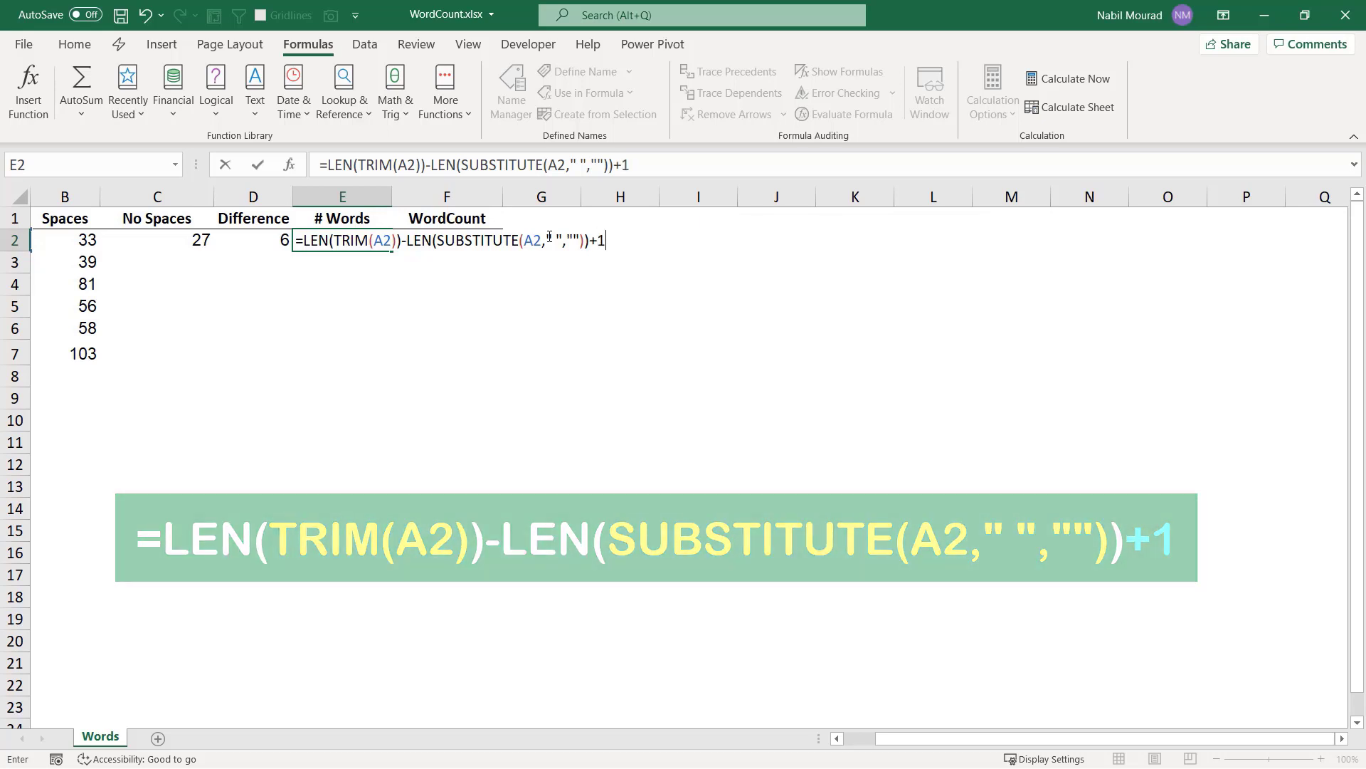
key(Return)
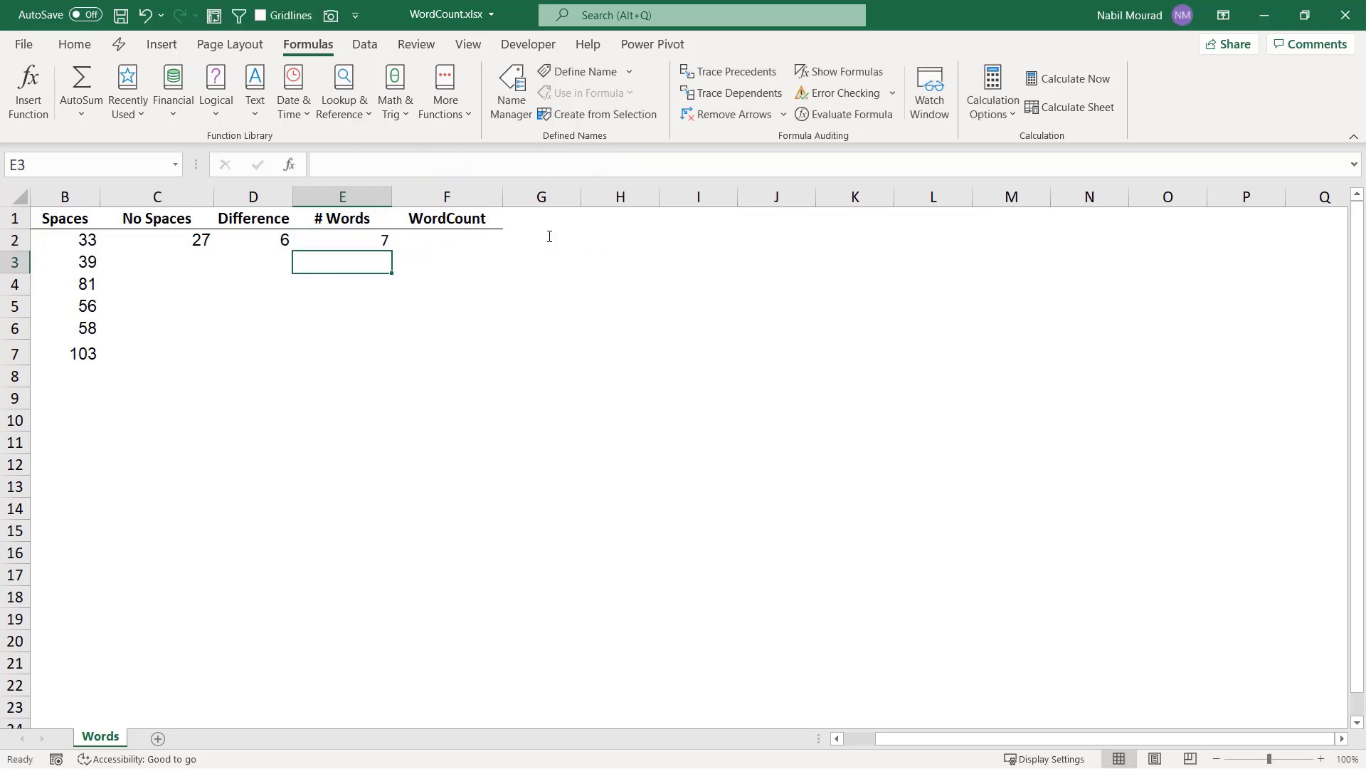
Fill the No Spaces, Difference and # Words formulas in C2:E2 down through row 7.
scroll(1245, 702, left, 2)
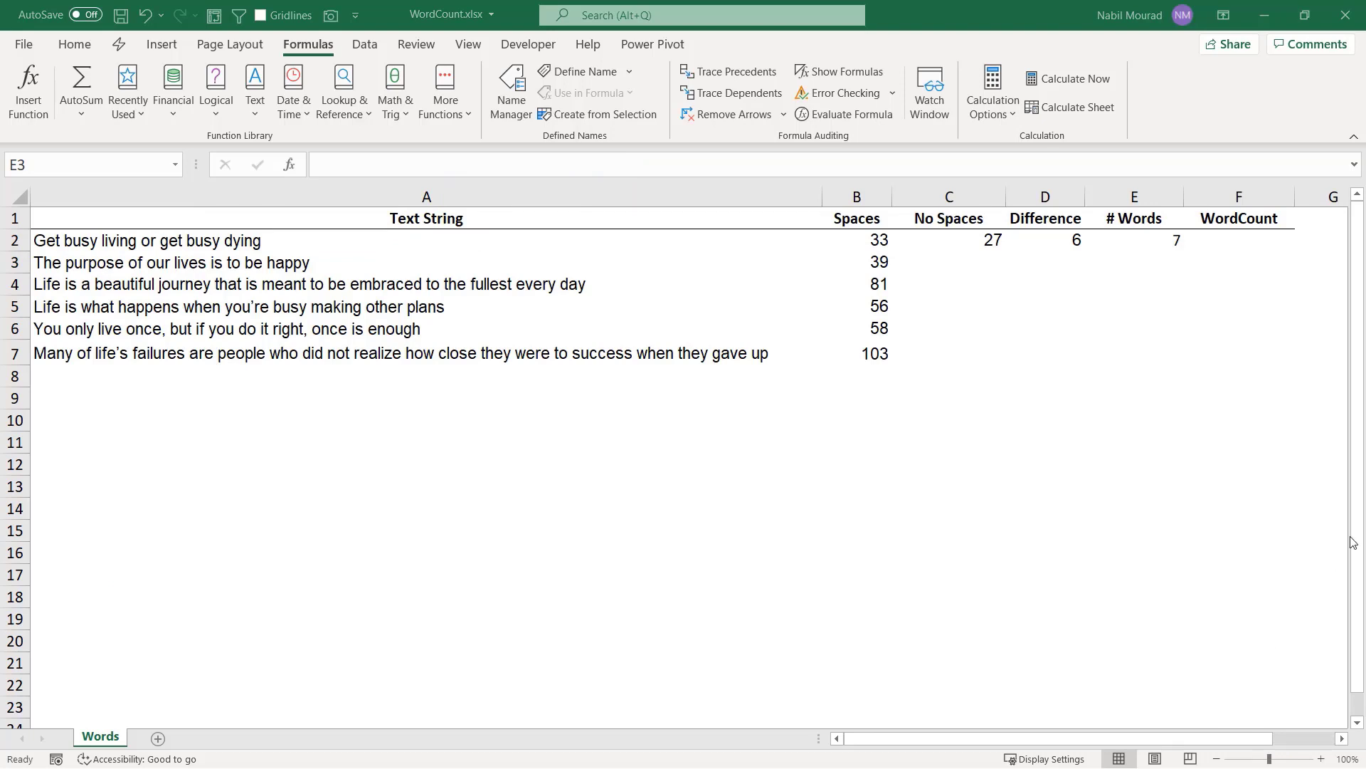
click(978, 240)
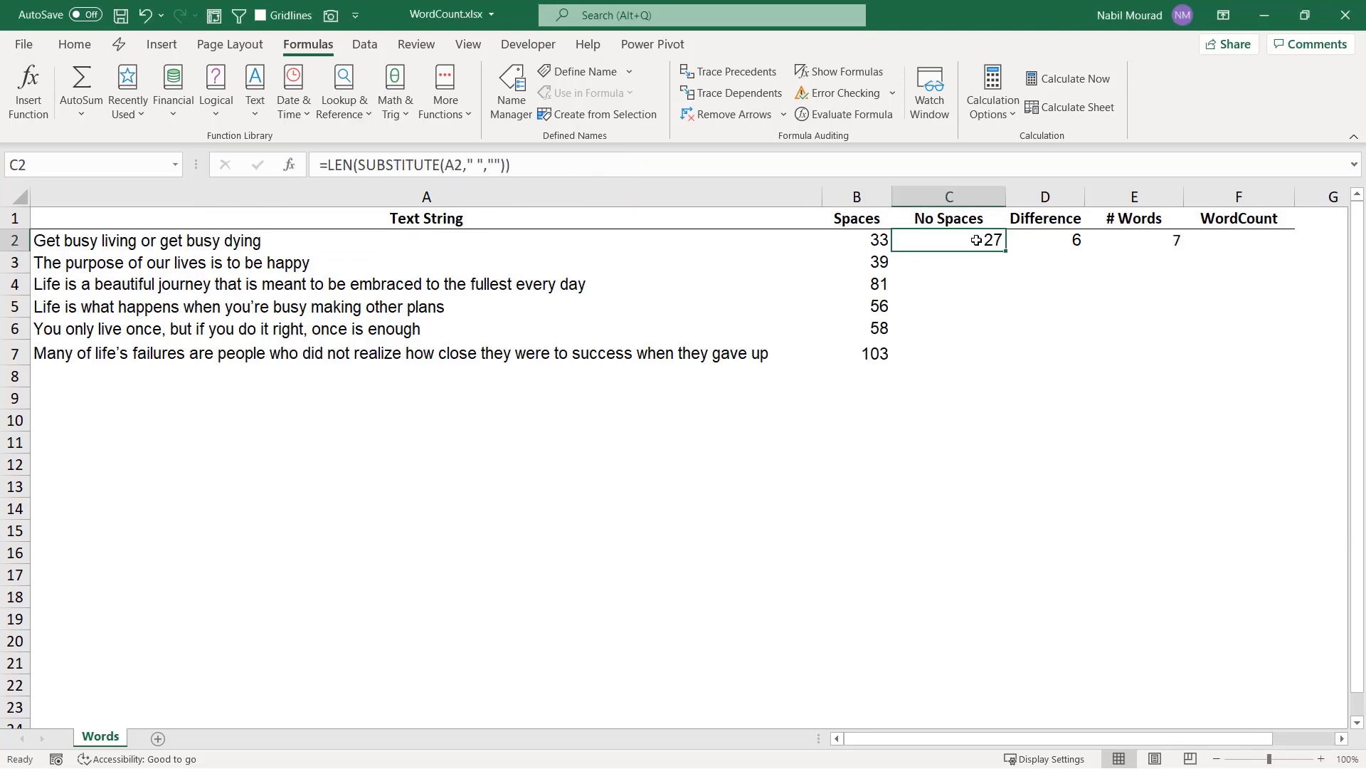
drag(960, 239, 1185, 252)
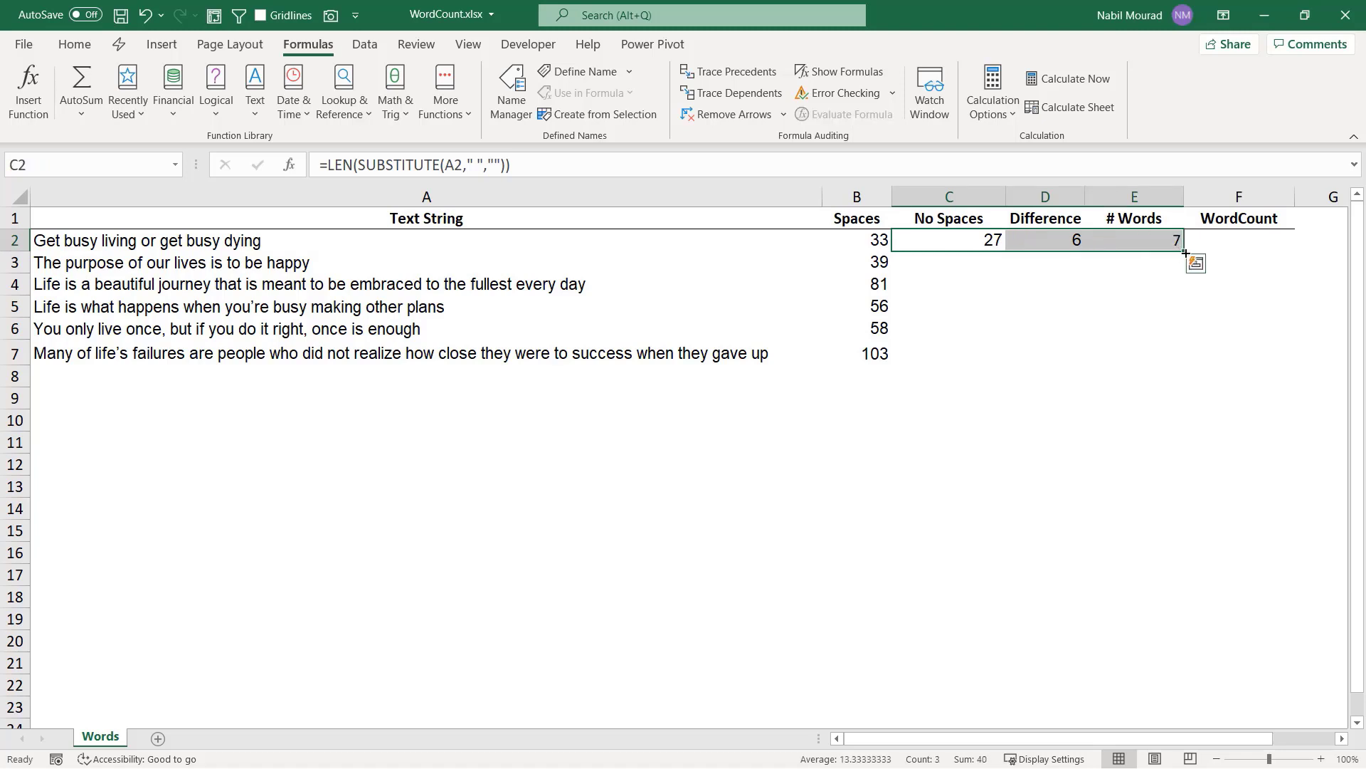
double_click(1185, 252)
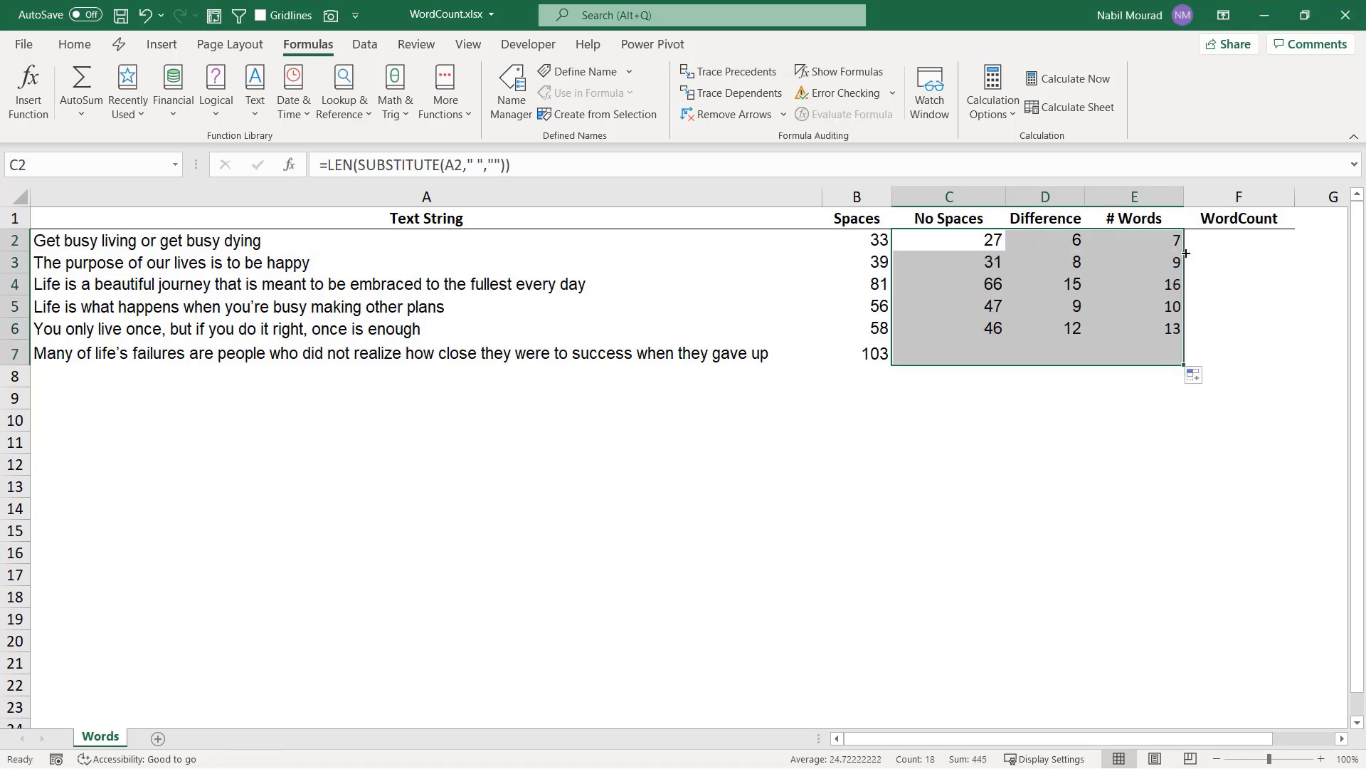
click(1139, 419)
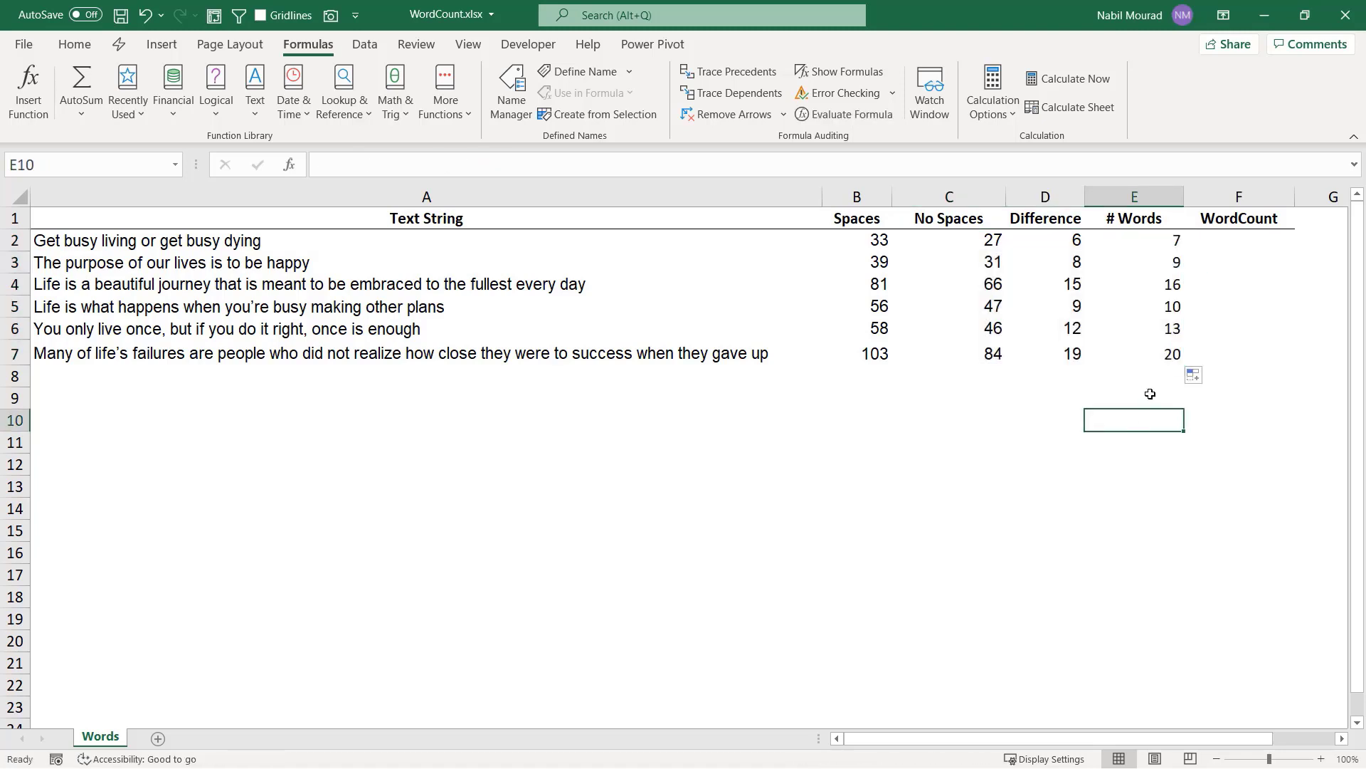
Copy the word-count expression from E2 without its equals sign, leaving the cell's formula as it is.
click(1153, 239)
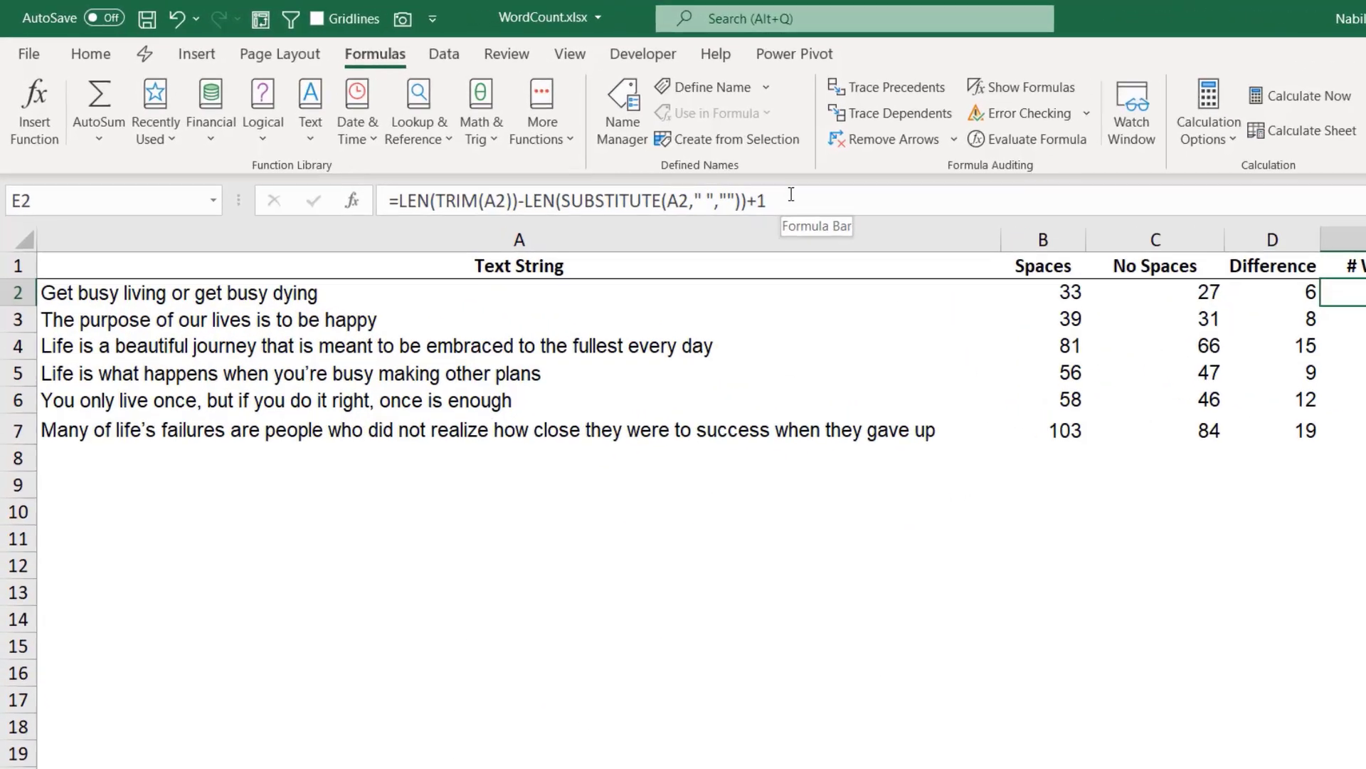
drag(791, 194, 397, 200)
key(ctrl+c)
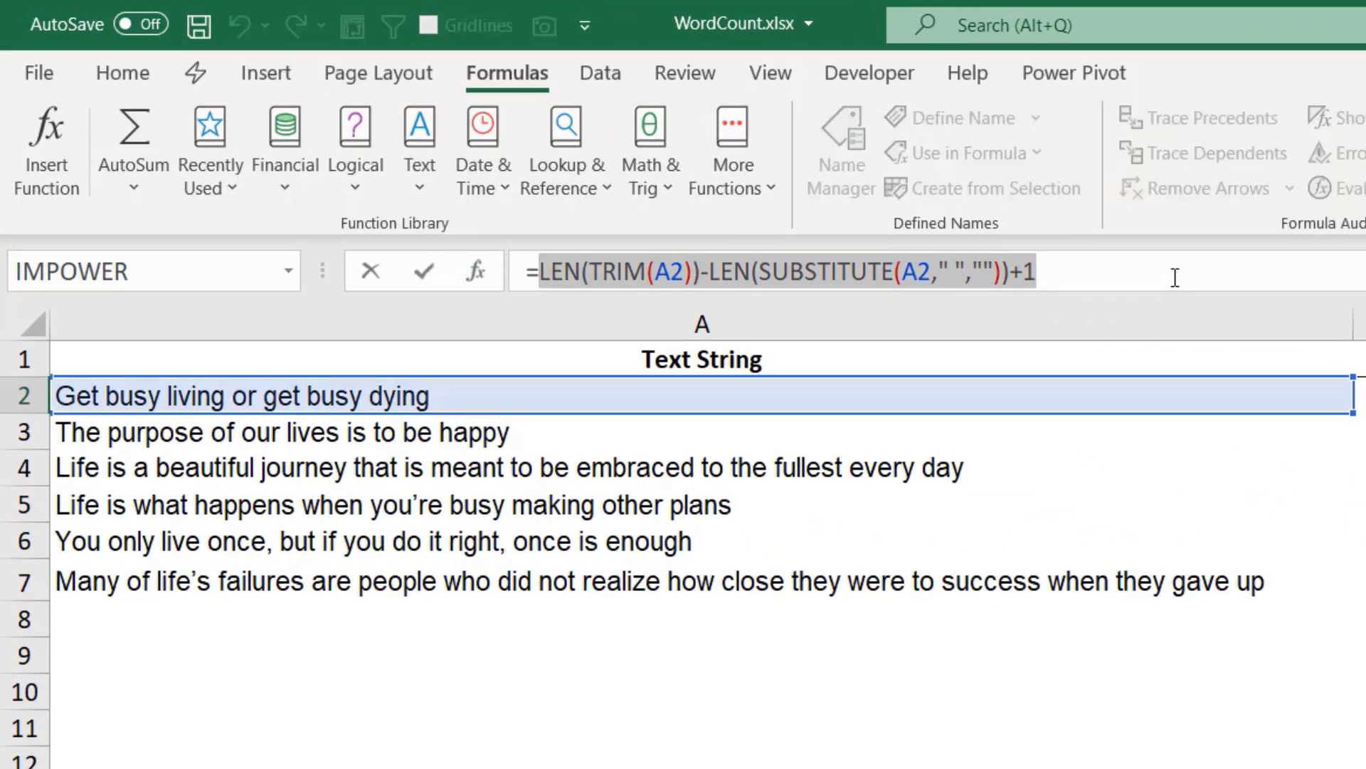
key(Escape)
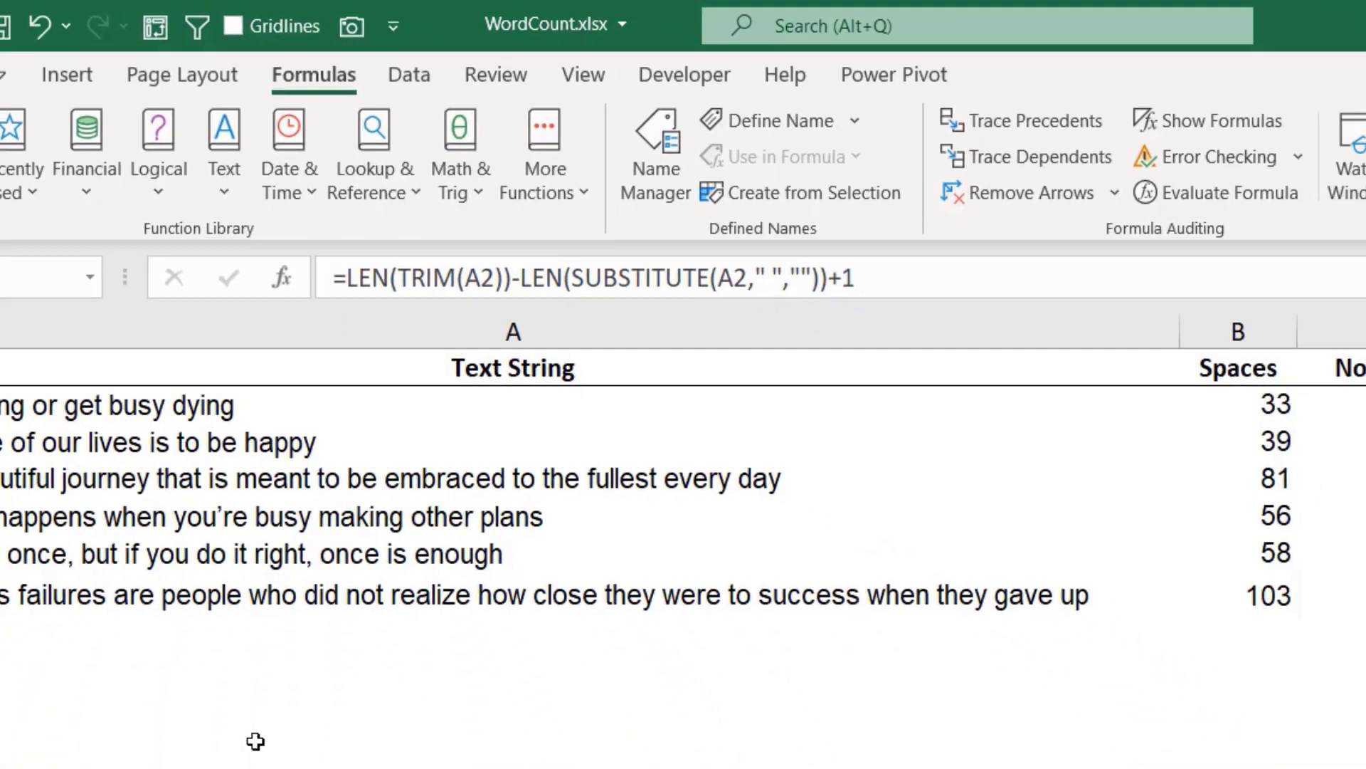
In cell A11, start a LAMBDA formula with the parameter Cell and paste the copied word-count expression as its calculation.
click(257, 741)
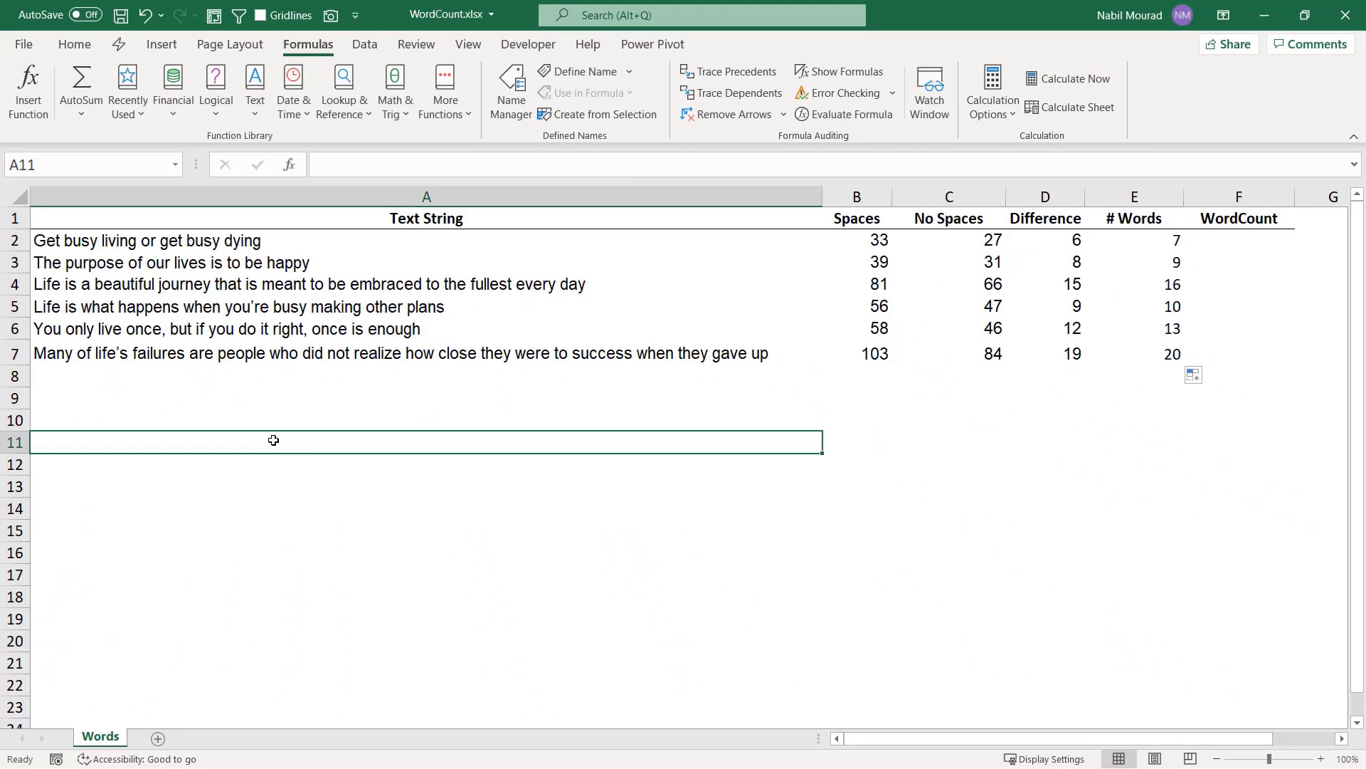
text(=lambda)
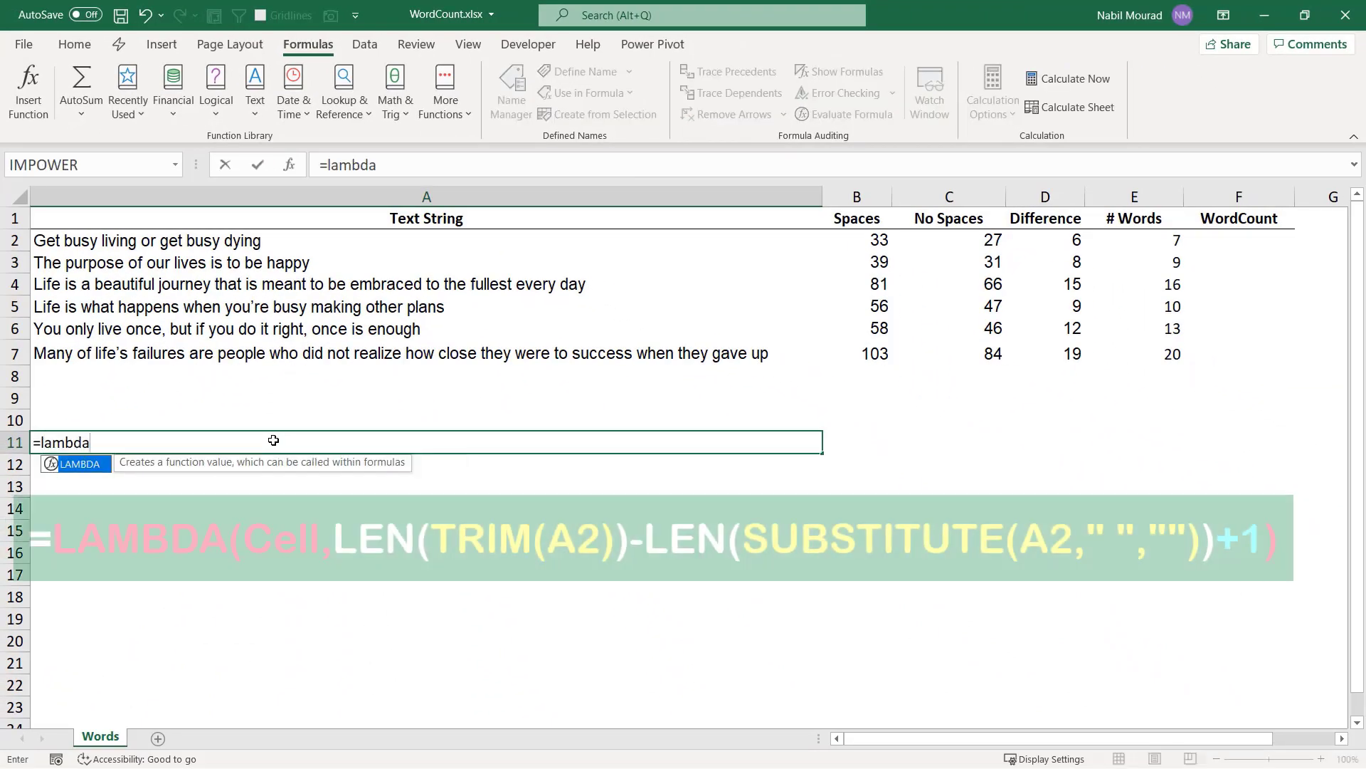
key(Tab)
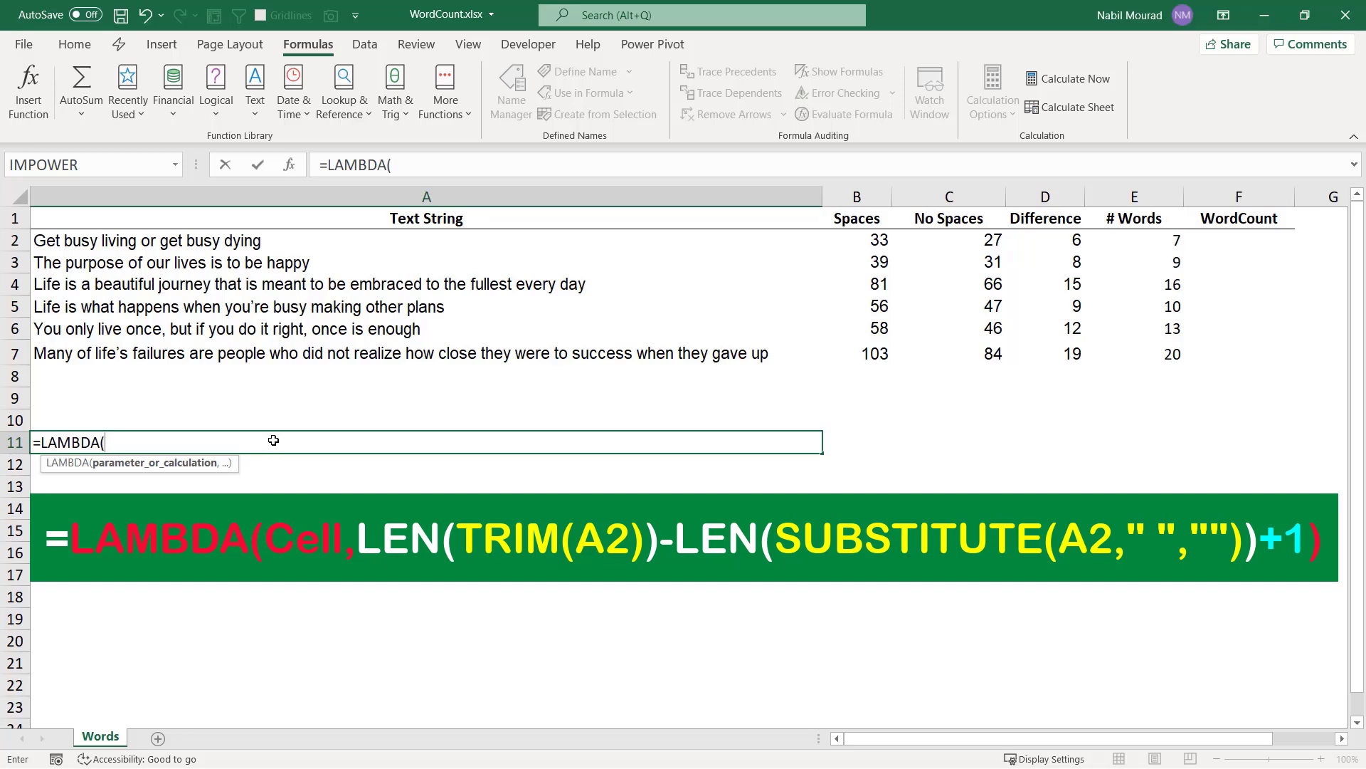
text(Cell,)
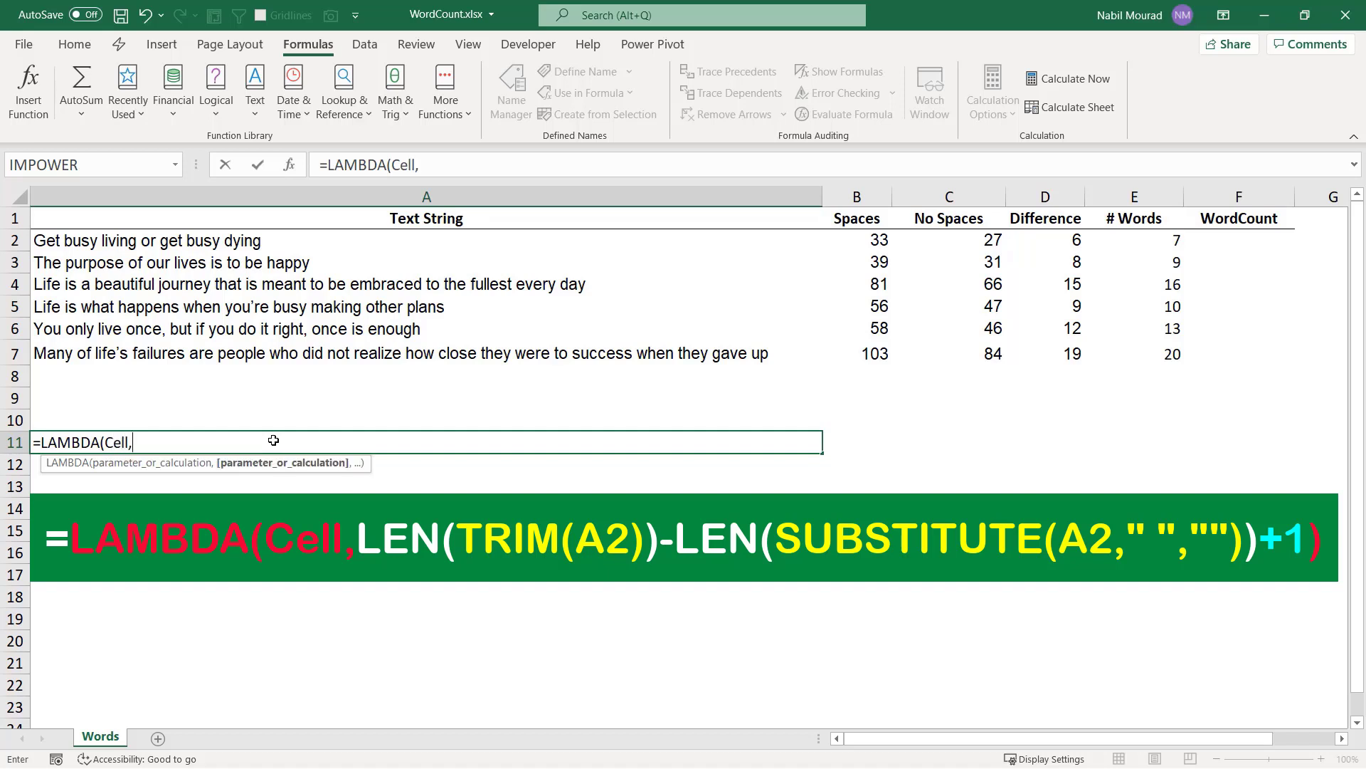
key(ctrl+v)
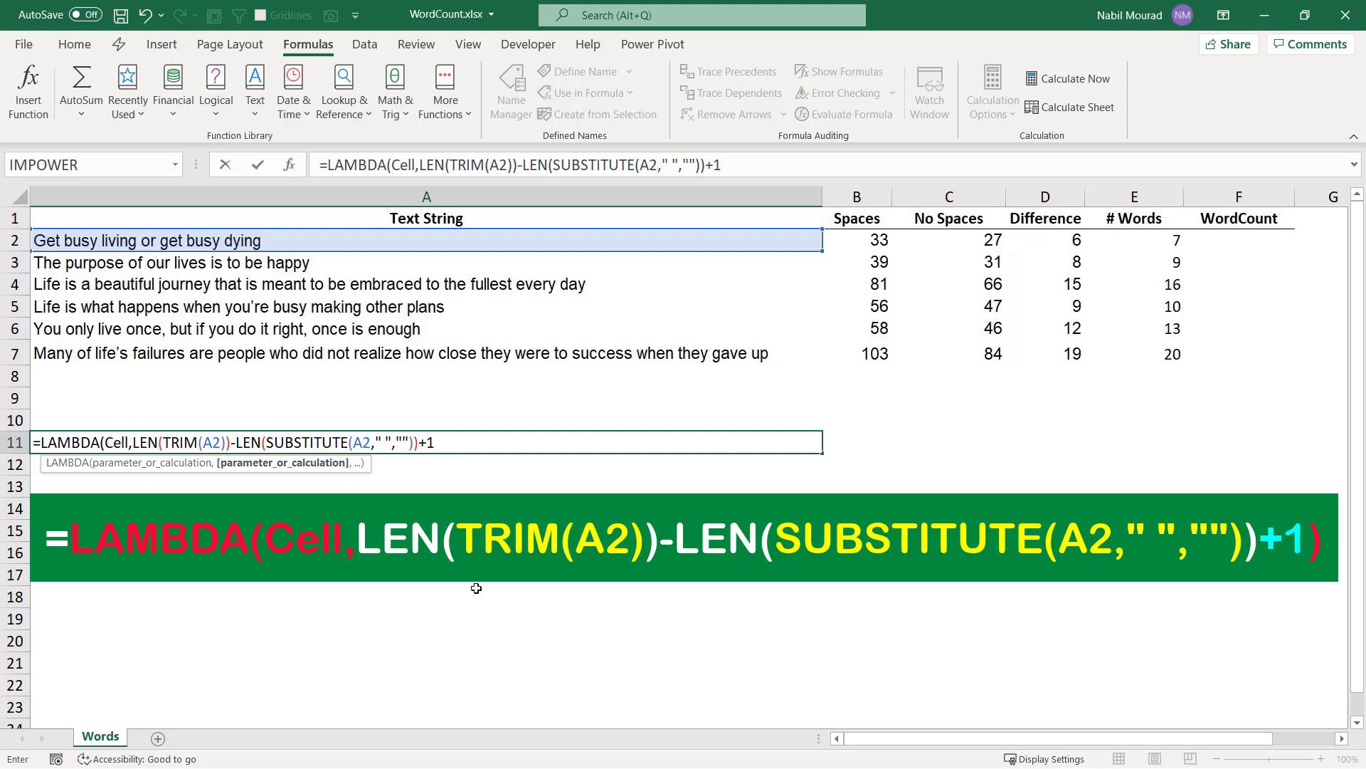
Replace the A2 references inside TRIM and SUBSTITUTE in the A11 LAMBDA formula with the parameter Cell.
click(121, 439)
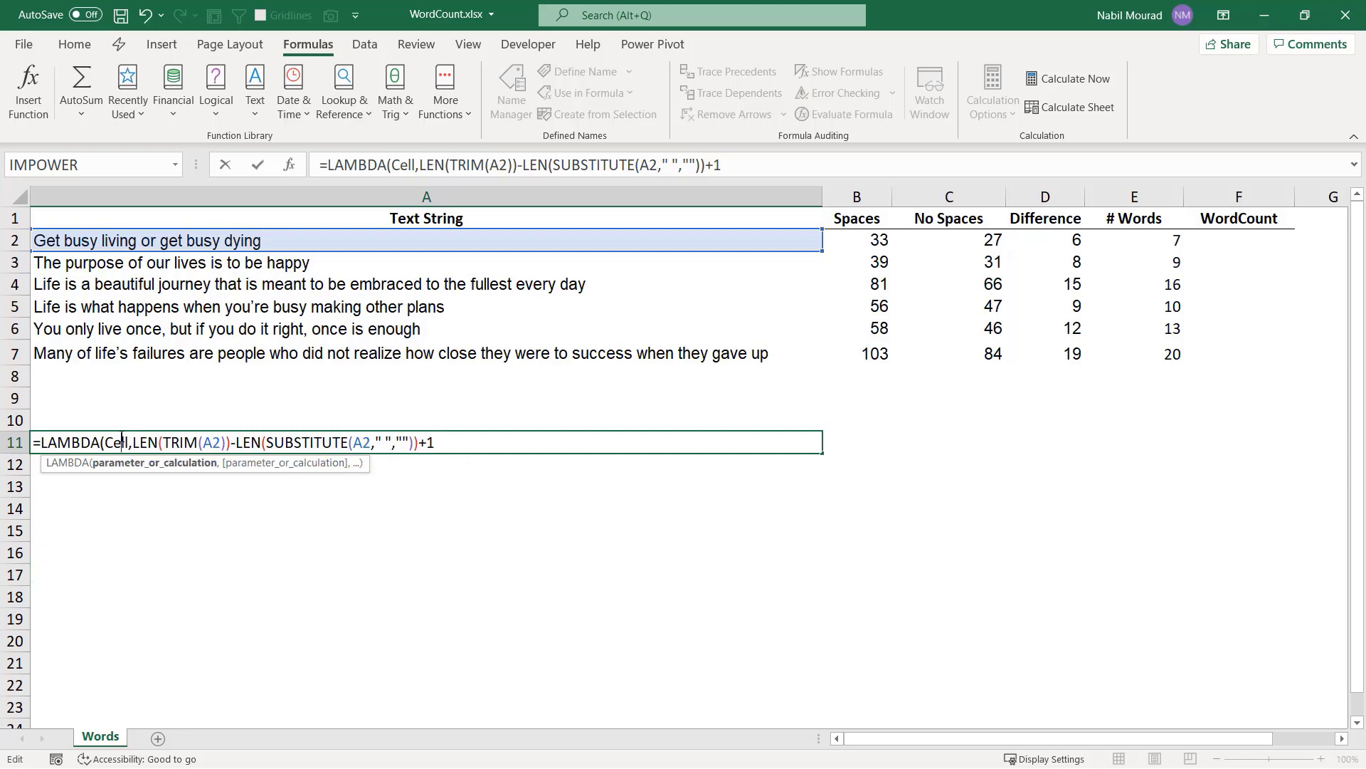
double_click(122, 440)
double_click(219, 443)
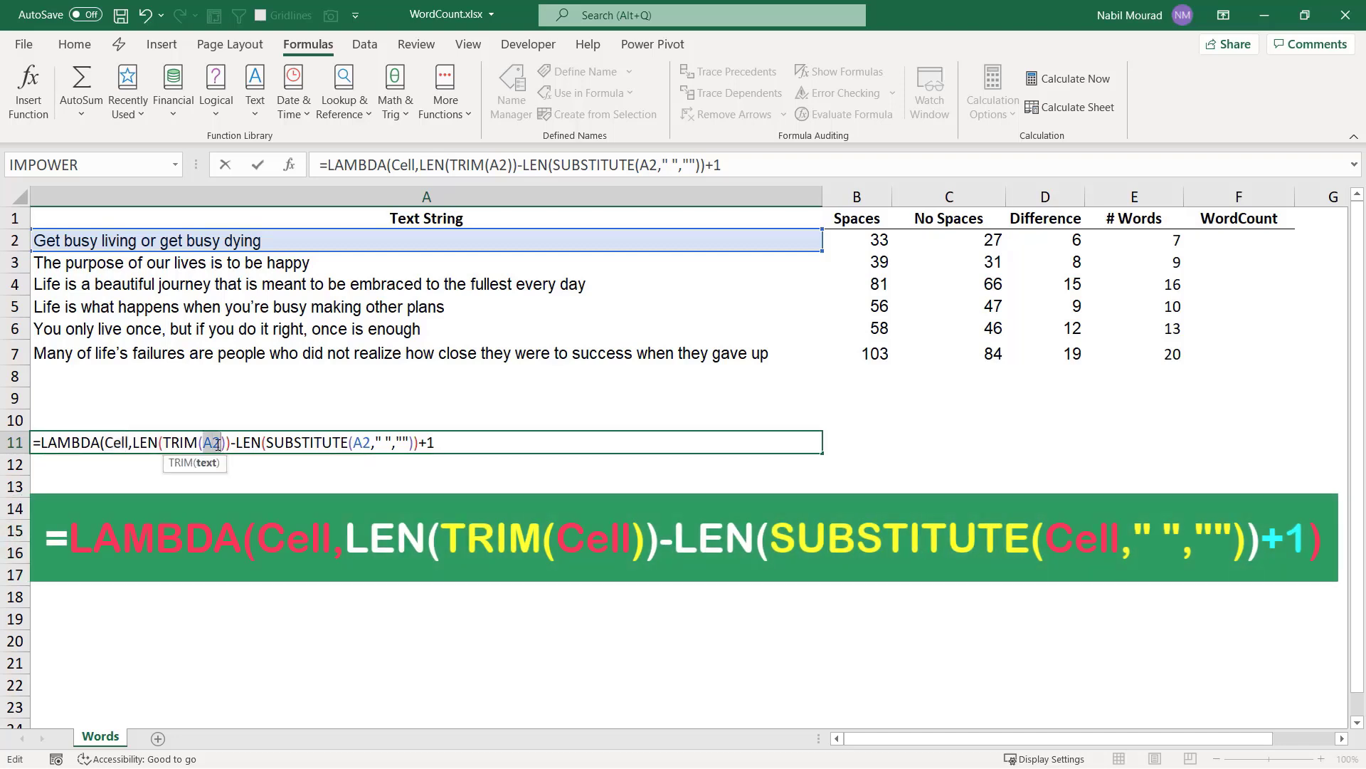
text(Cell)
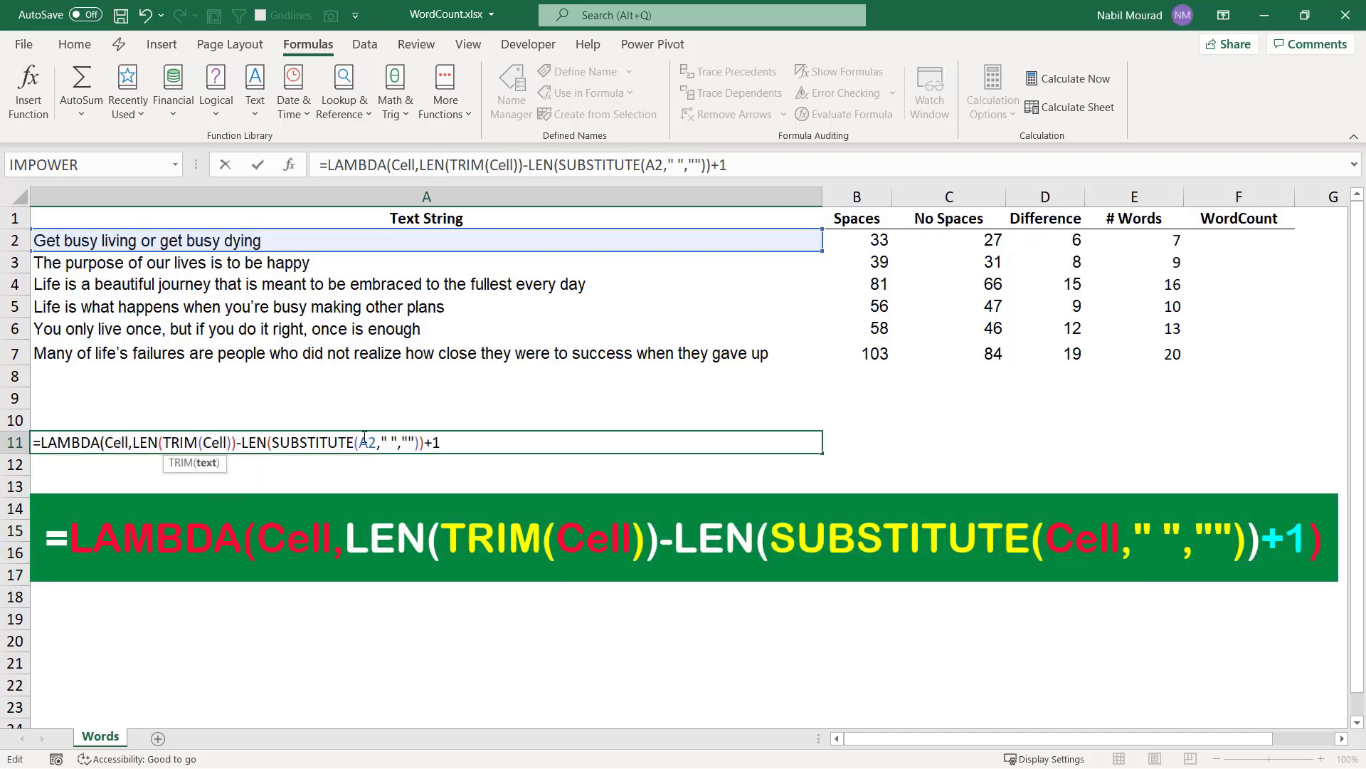
double_click(364, 442)
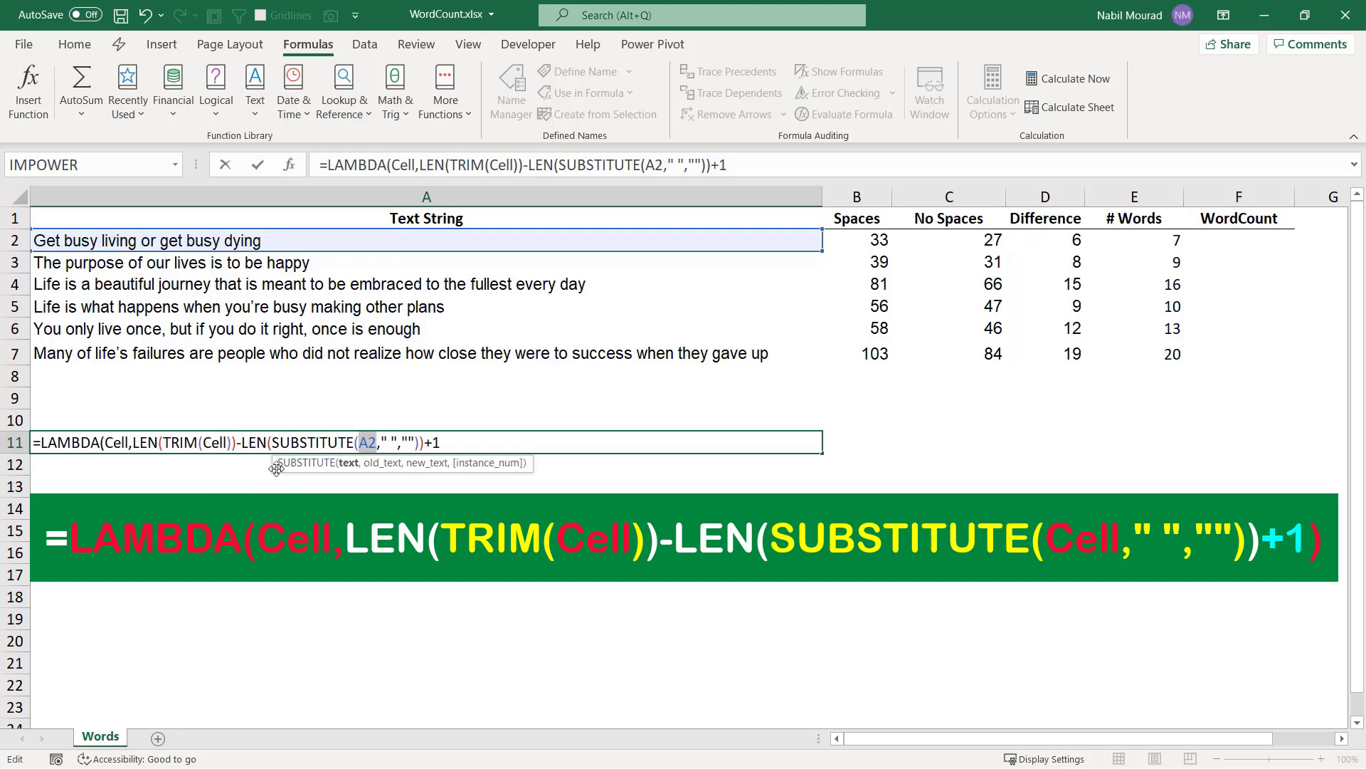
text(Cell)
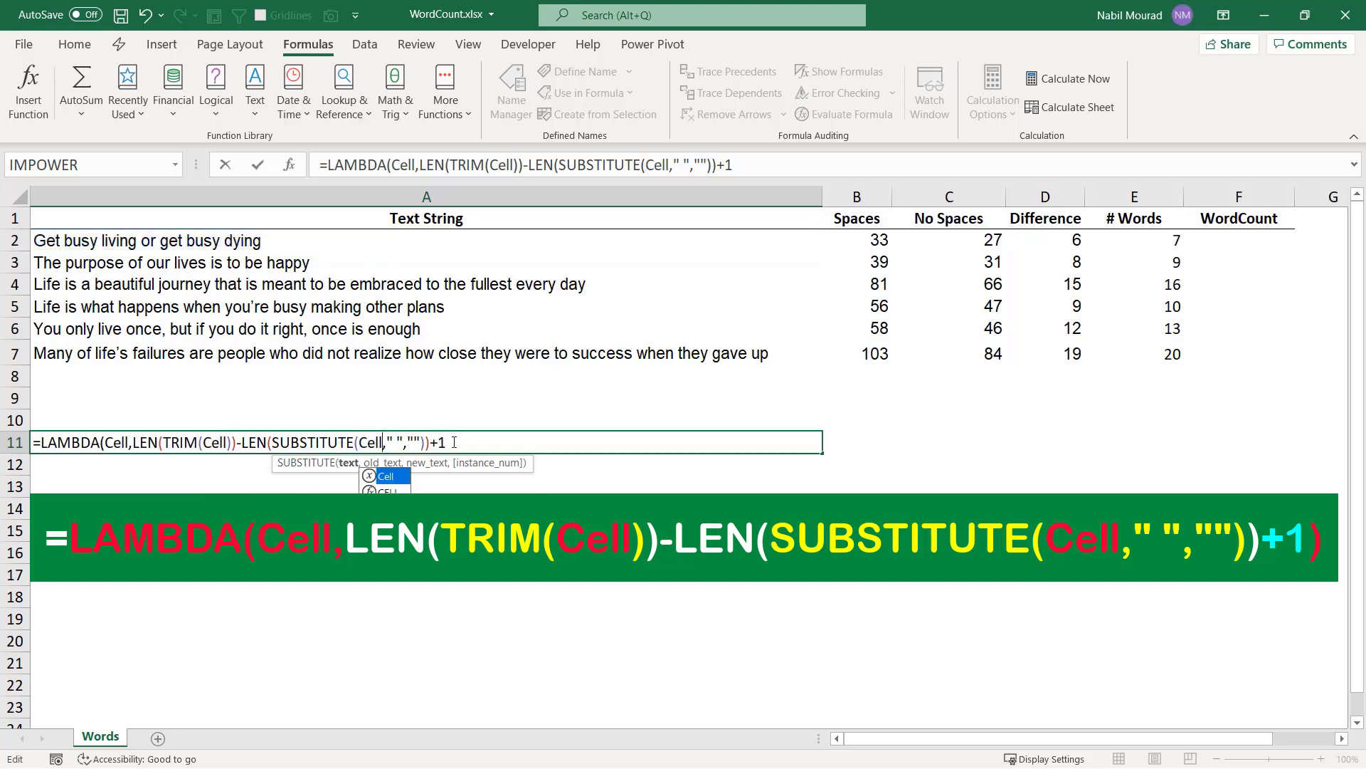
Complete the LAMBDA formula in A11 with its closing parenthesis and test it on A2 by appending (A2).
click(456, 443)
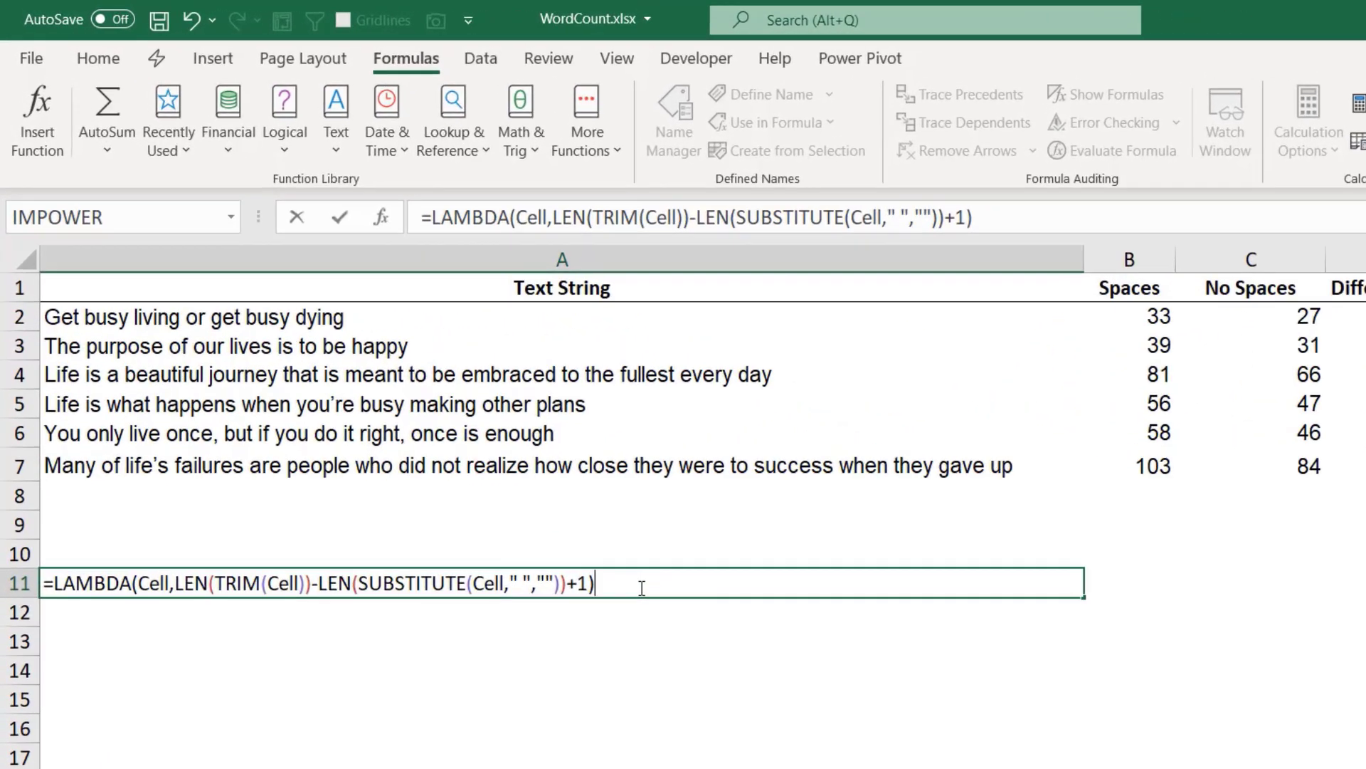
text(()
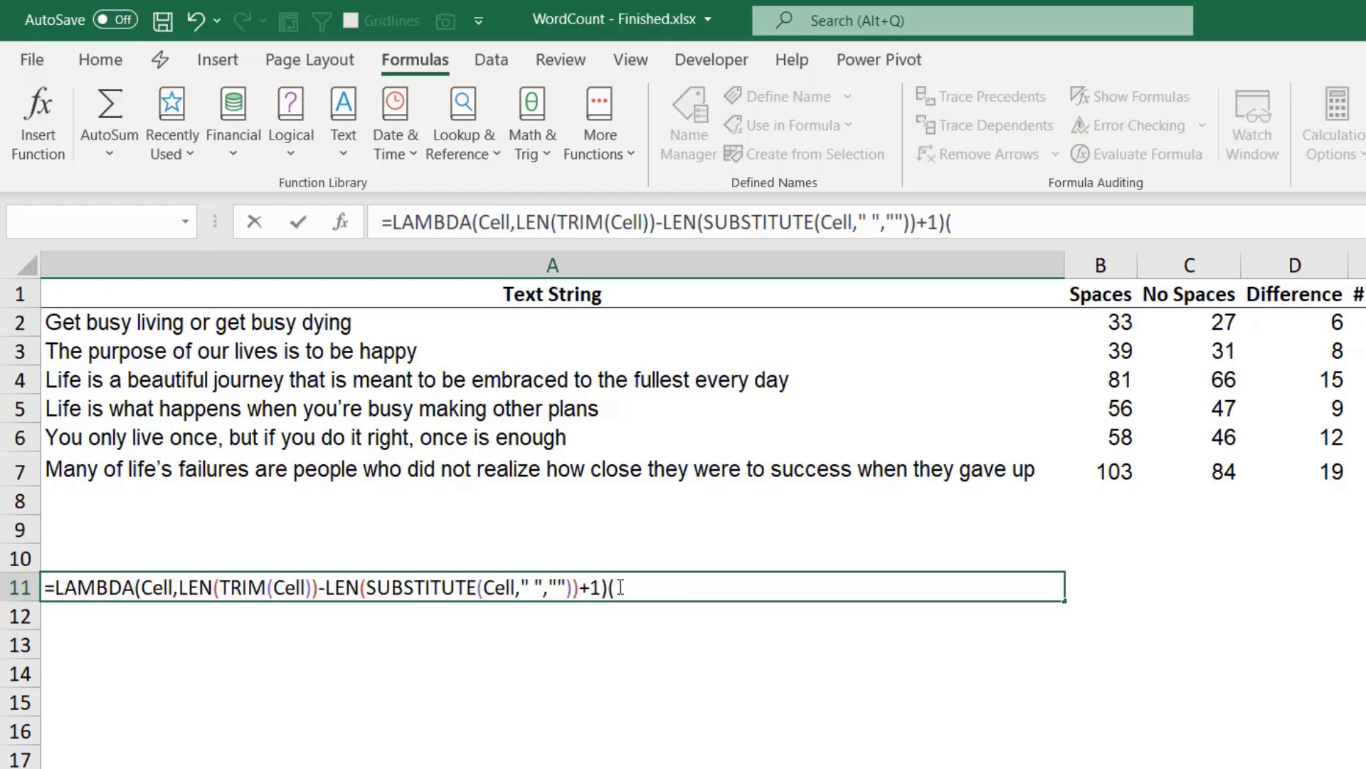
text(A2))
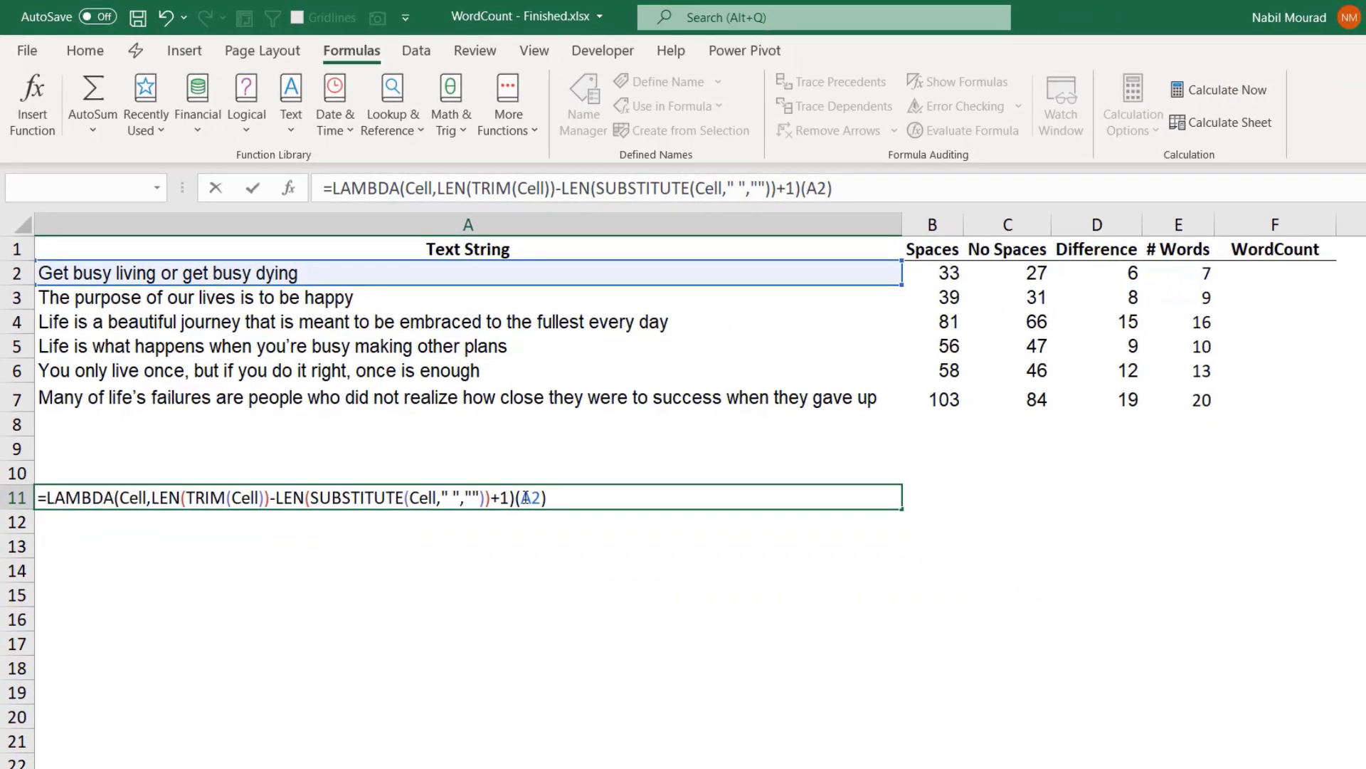
key(Return)
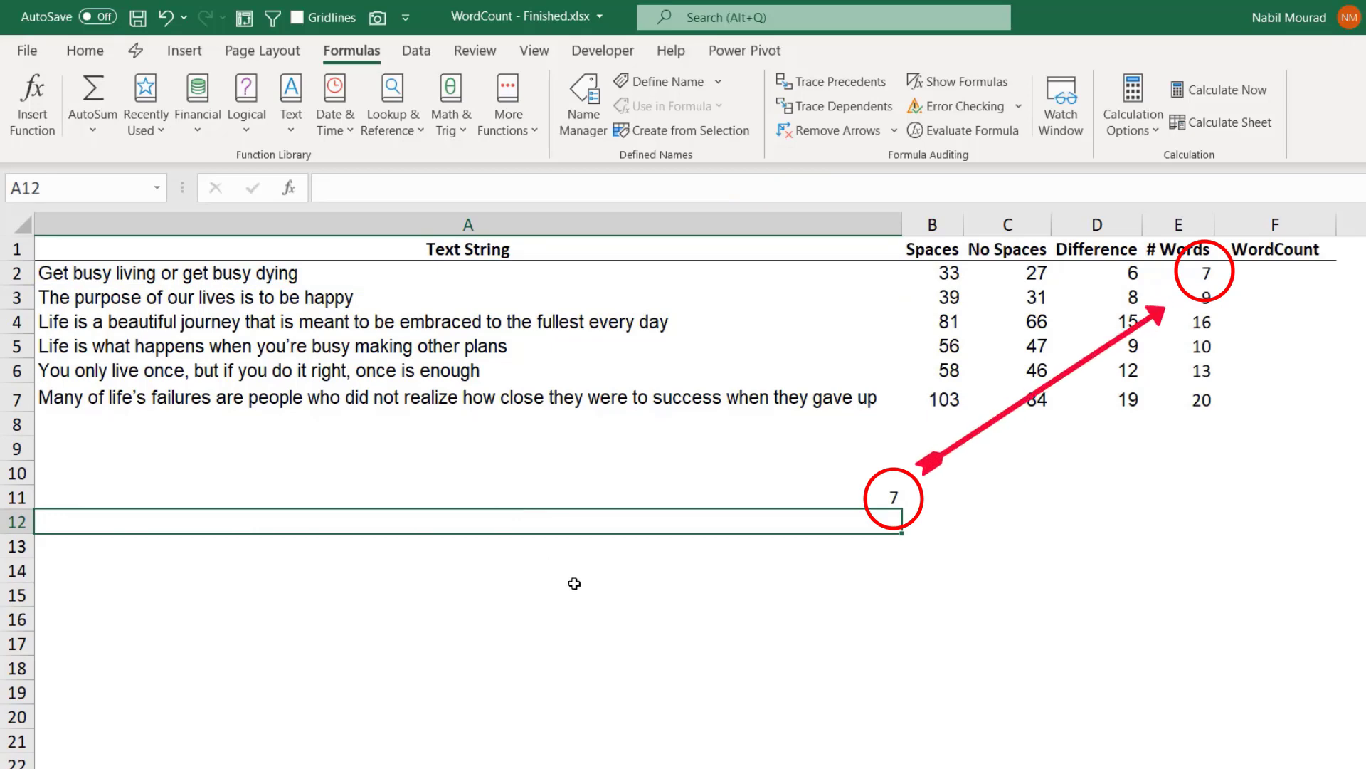
Copy the LAMBDA expression from A11, including the equals sign but without the (A2) call, and clear the test formula from the cell.
click(656, 496)
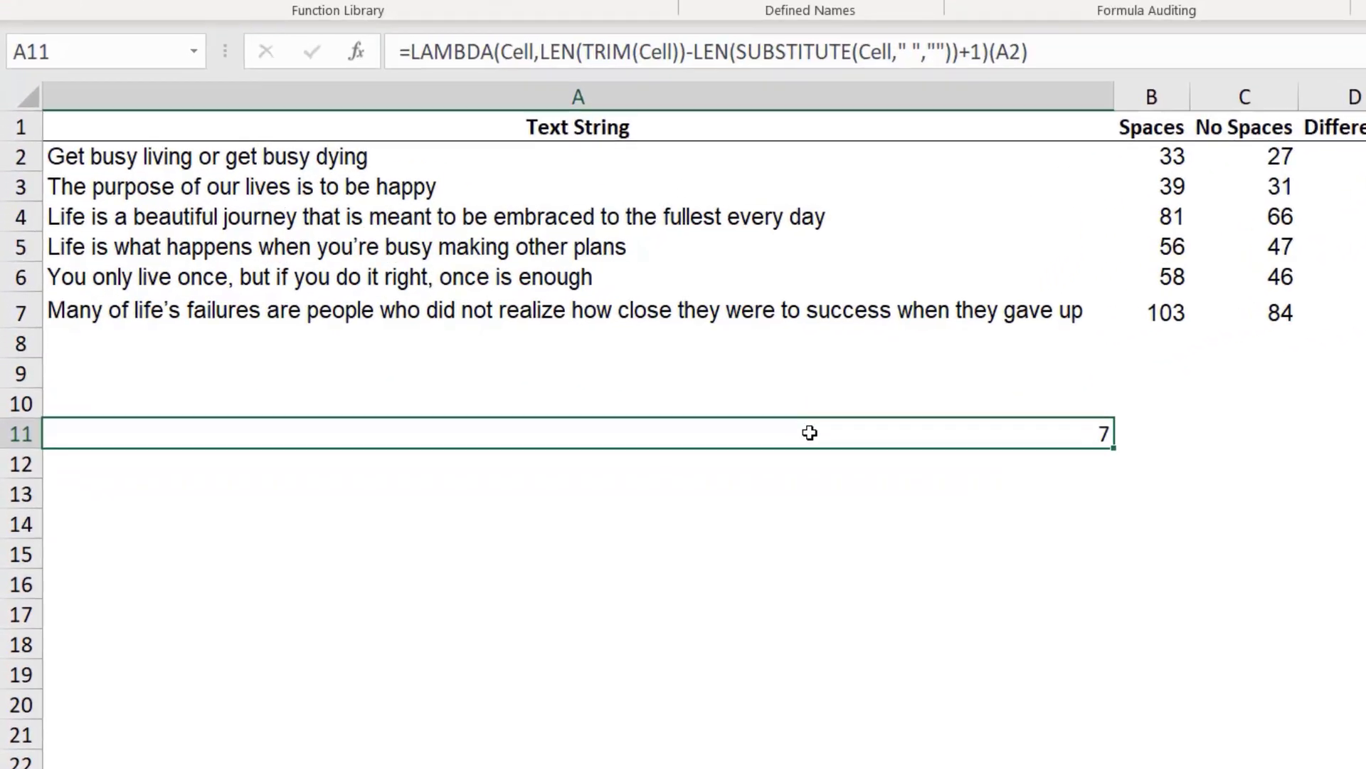
key(F2)
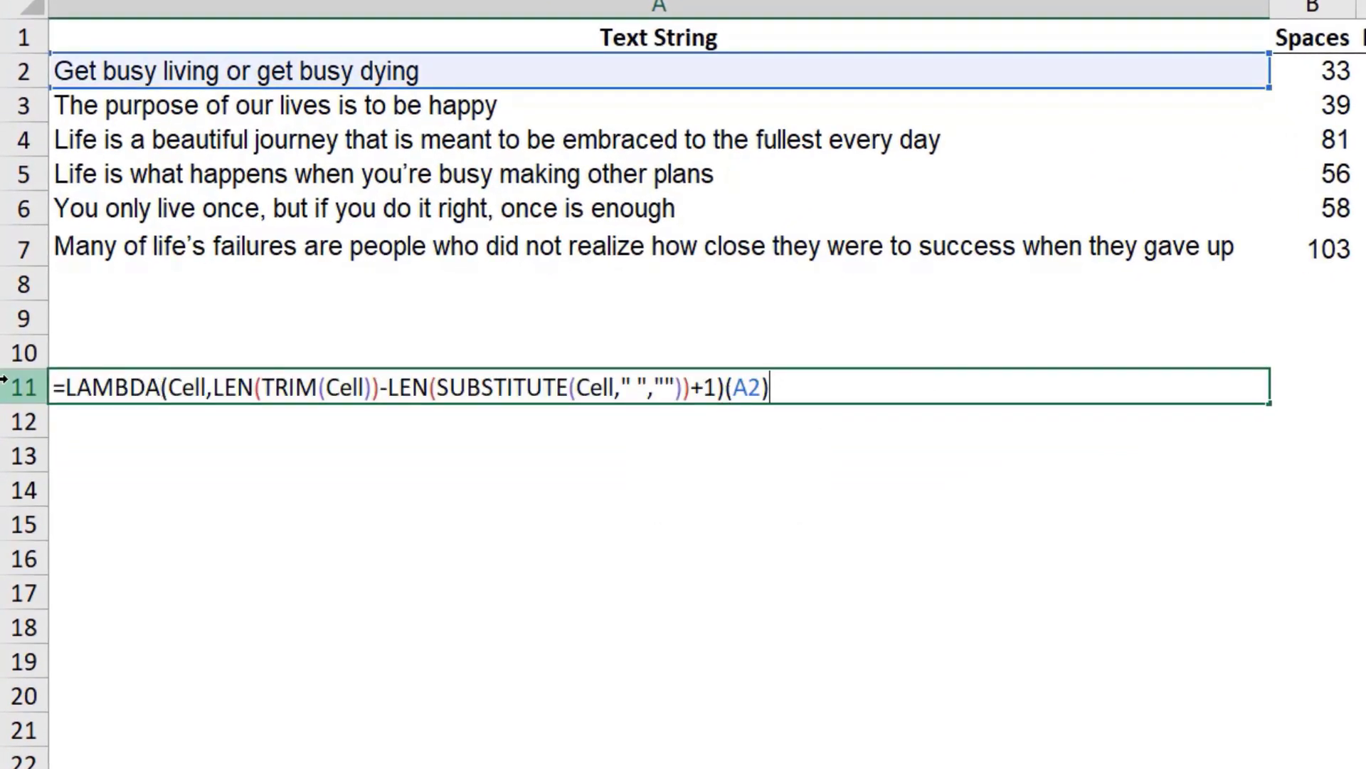
drag(57, 386, 727, 393)
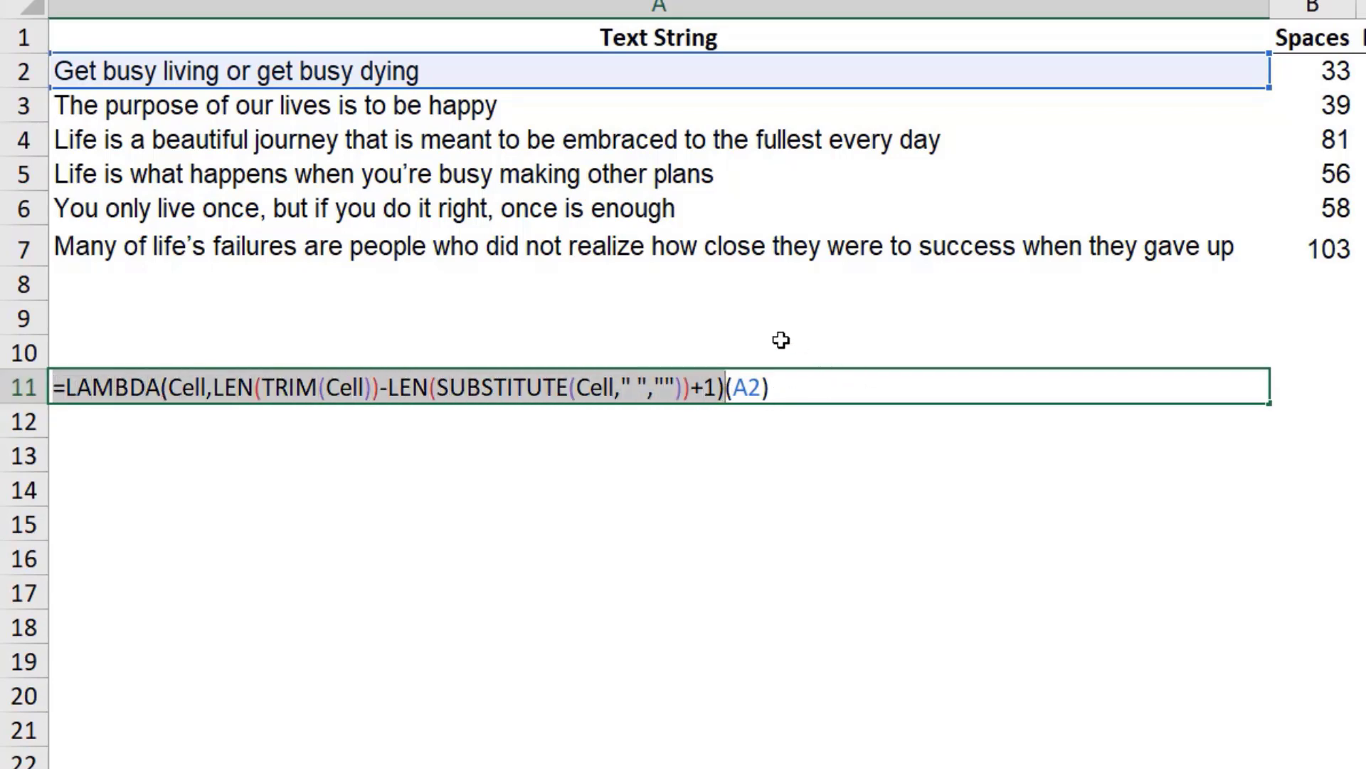
key(ctrl+c)
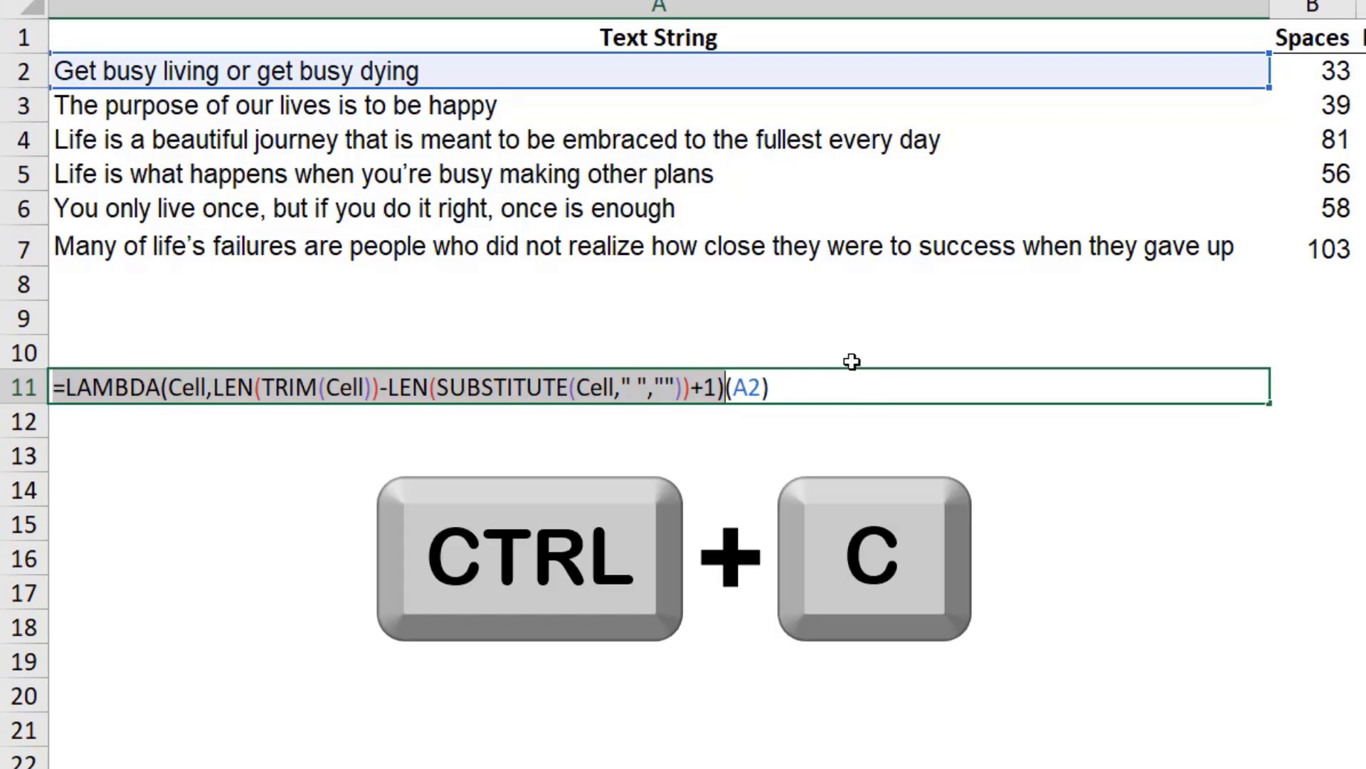
key(Escape)
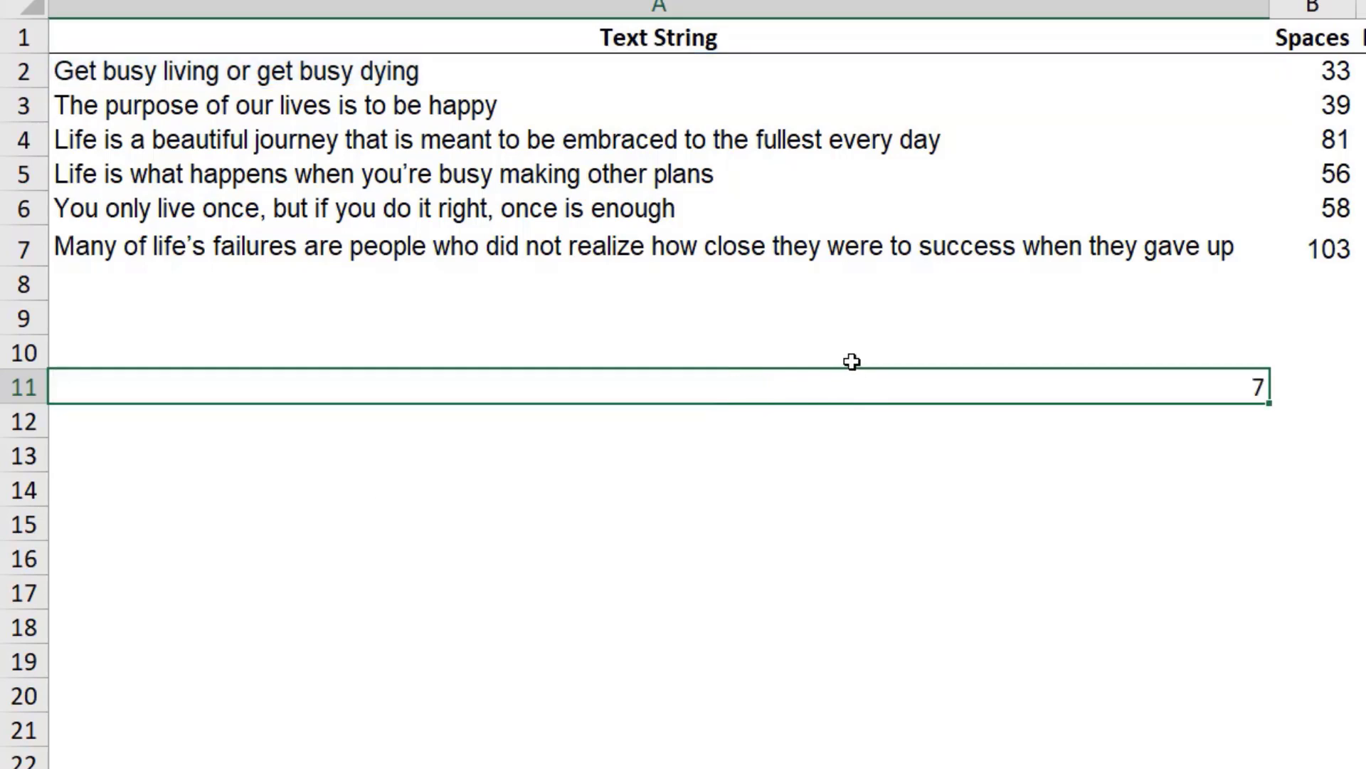
key(Delete)
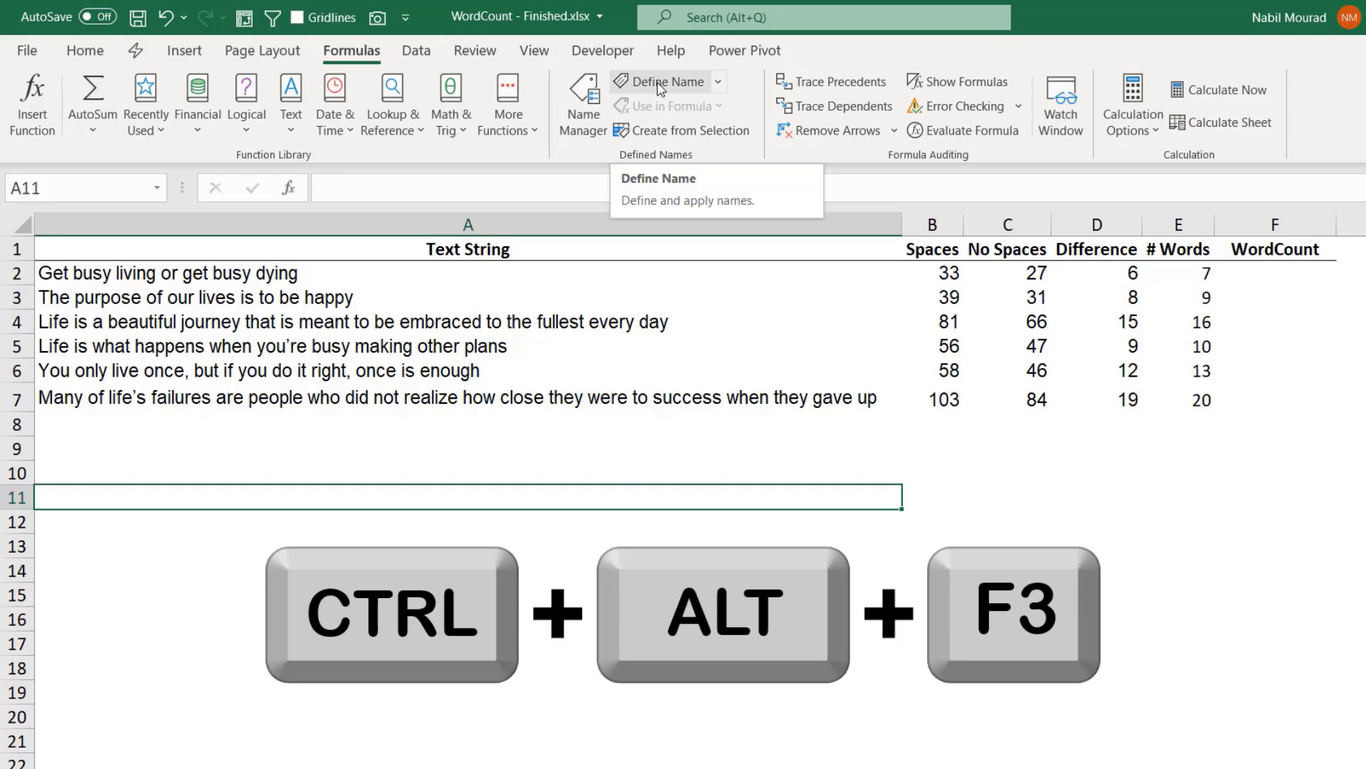
Define a workbook-scoped name WordCount that refers to the copied formula =LAMBDA(Cell,LEN(TRIM(Cell))-LEN(SUBSTITUTE(Cell," ",""))+1).
click(660, 82)
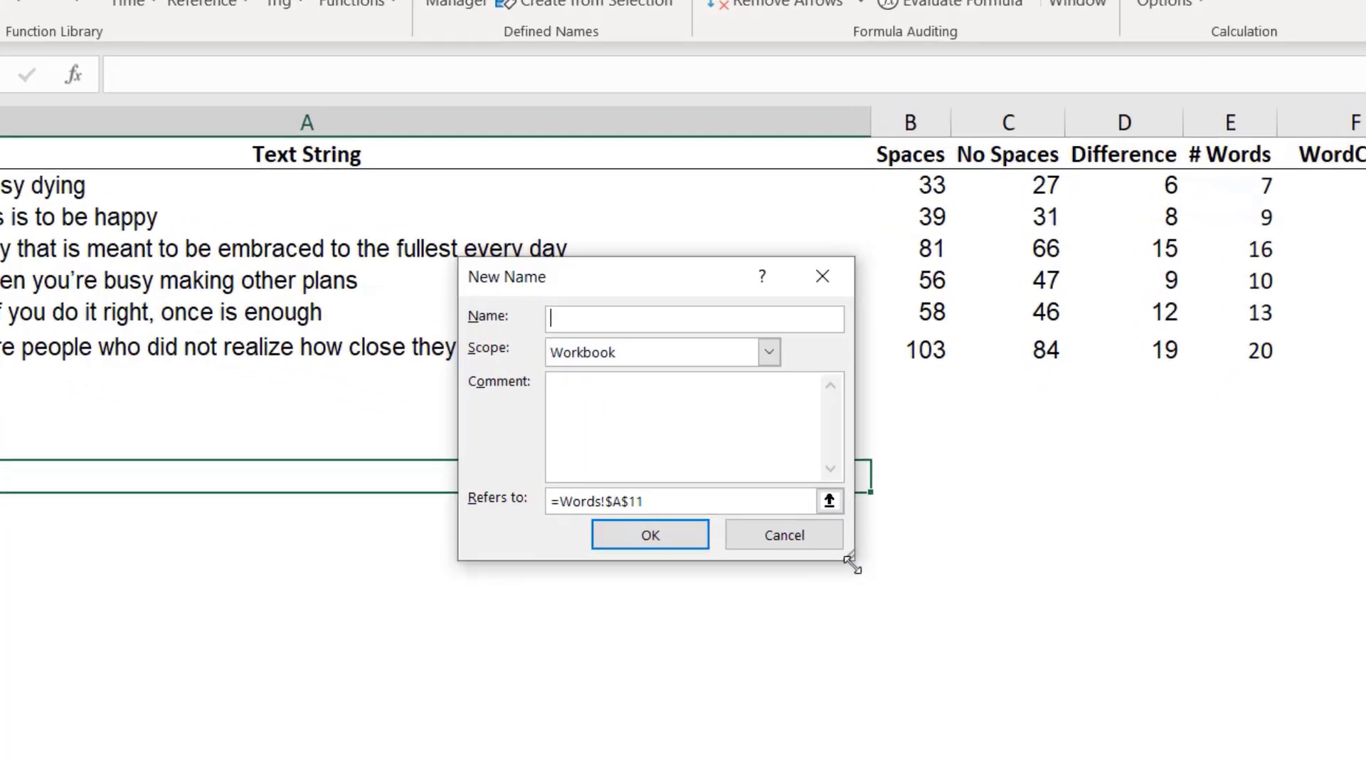
drag(887, 560, 1164, 558)
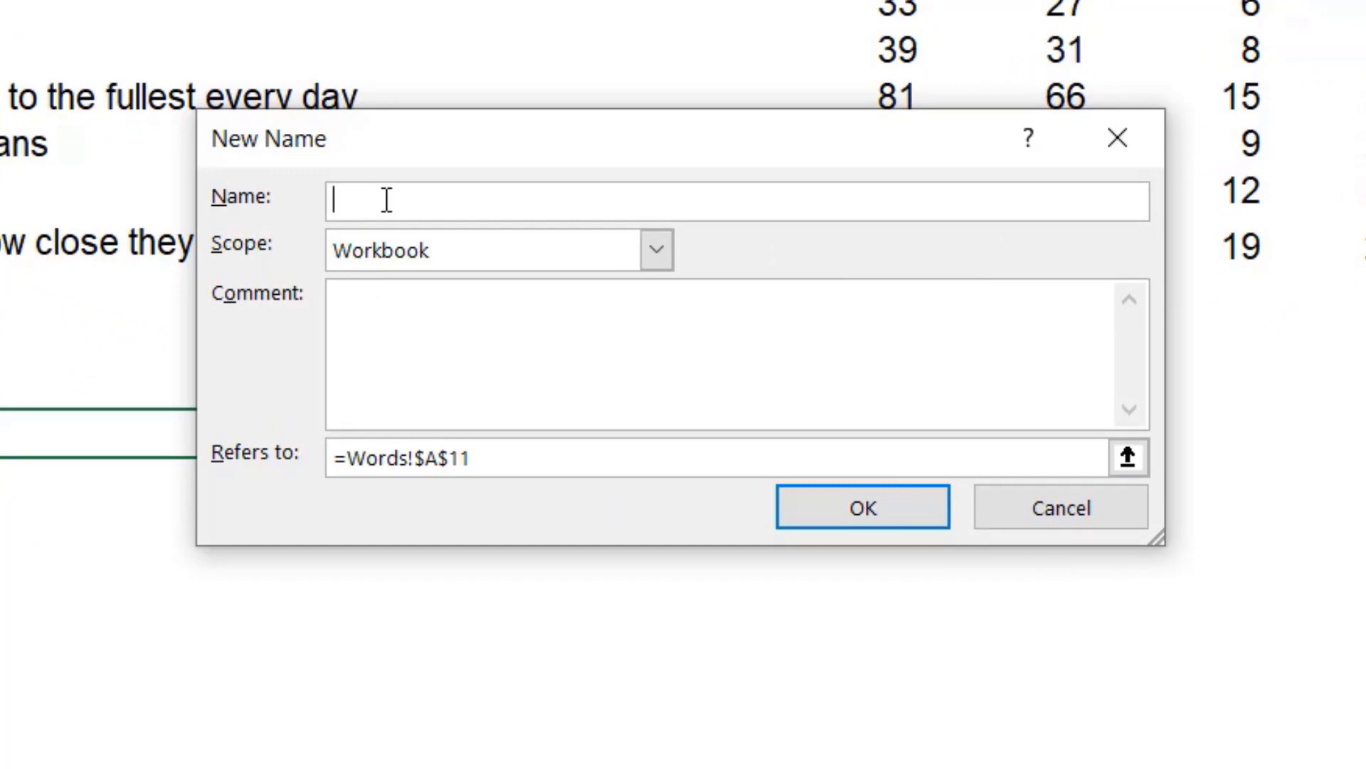
text(WordCount)
drag(512, 464, 319, 456)
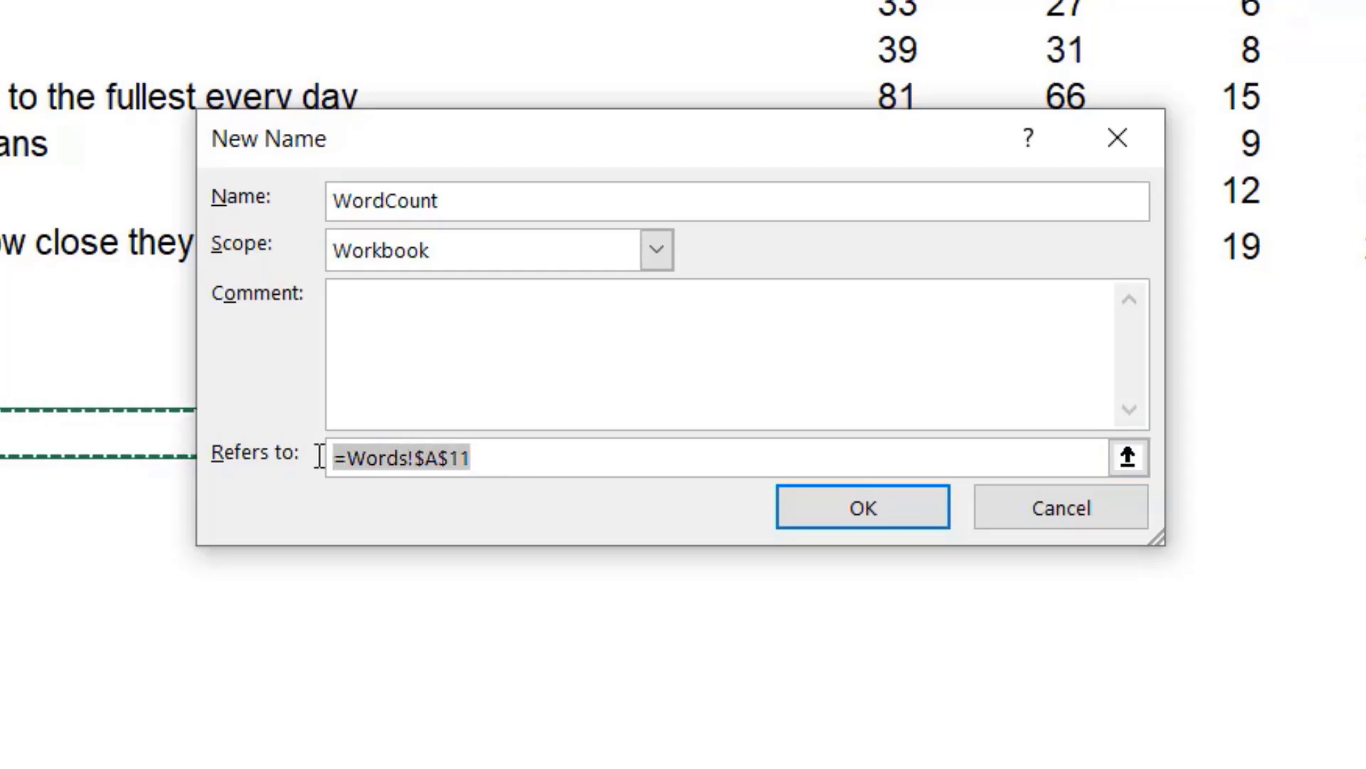
key(BackSpace)
key(ctrl+v)
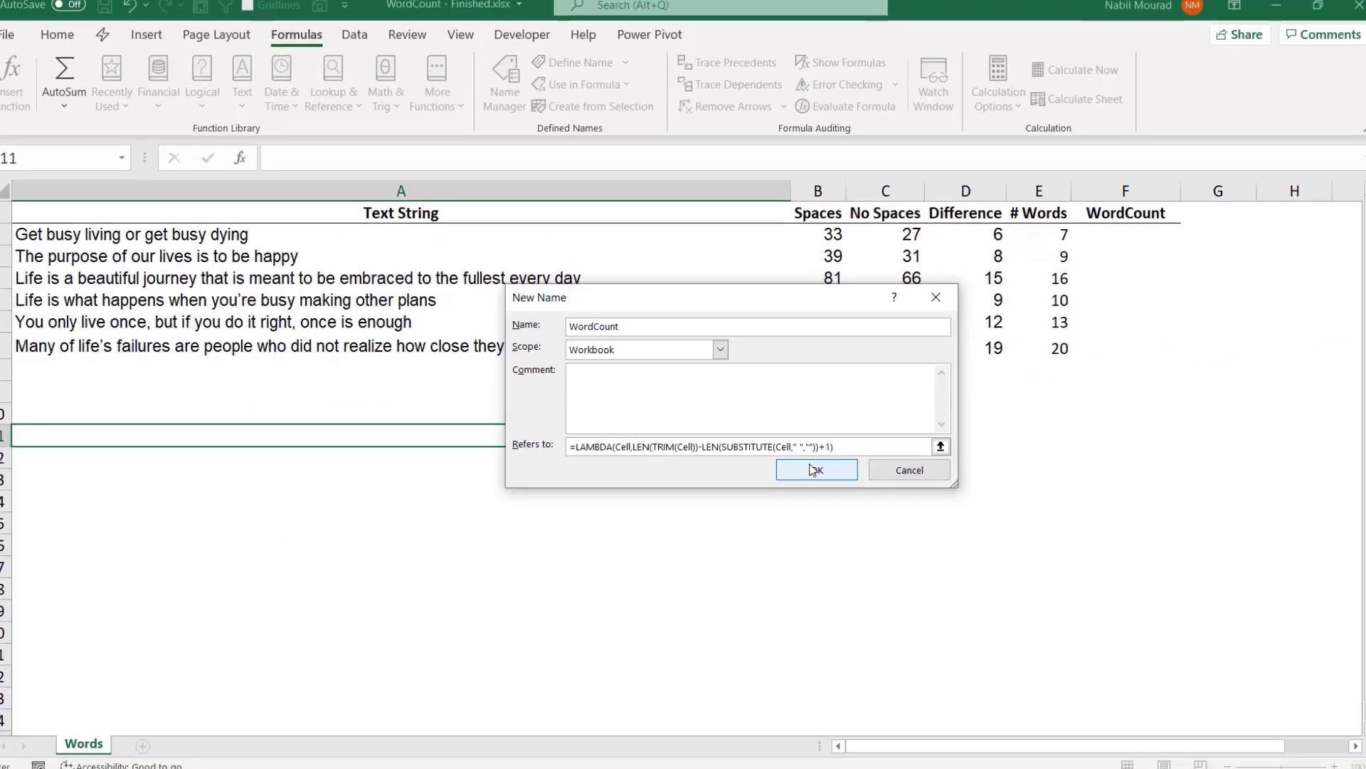
click(811, 470)
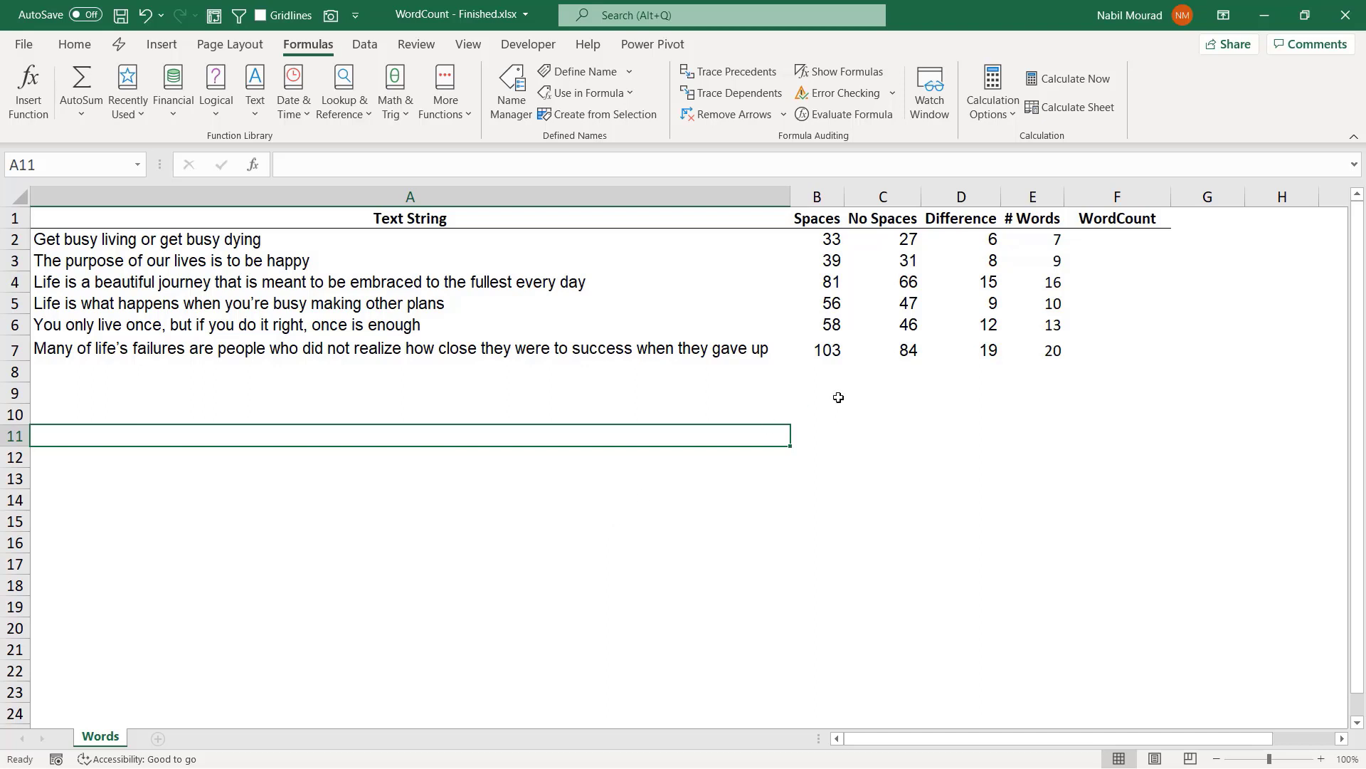
Enter =WordCount(A2) in cell F2 and fill the formula down the WordCount column through row 7.
click(1117, 239)
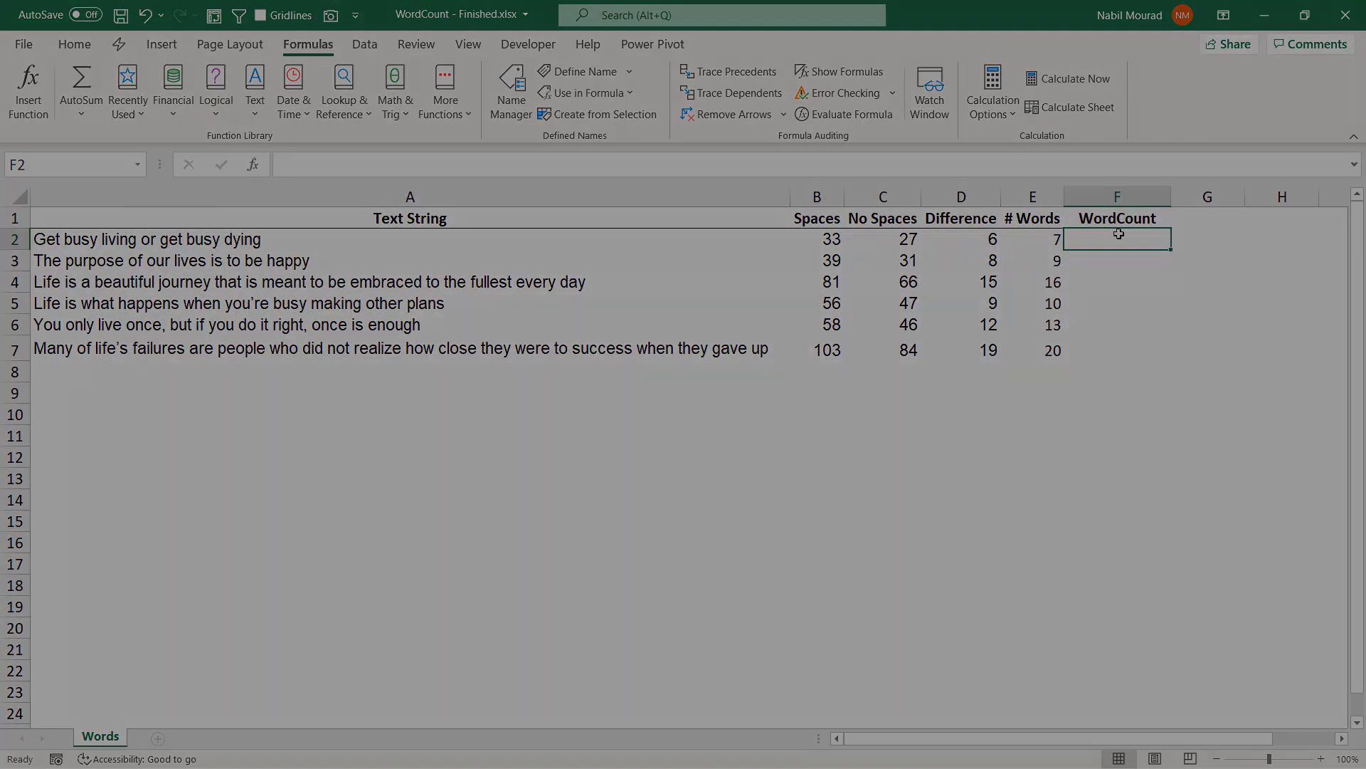
text(=word)
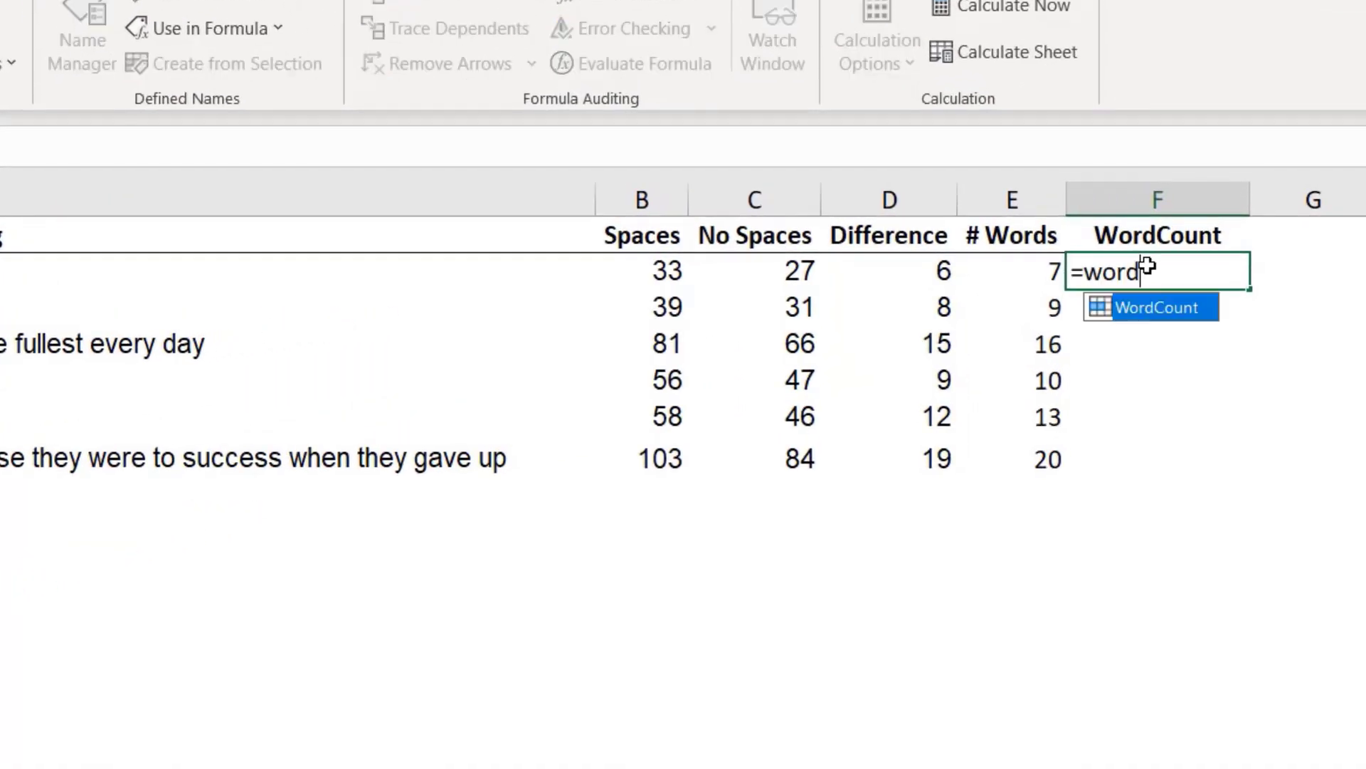
double_click(1140, 314)
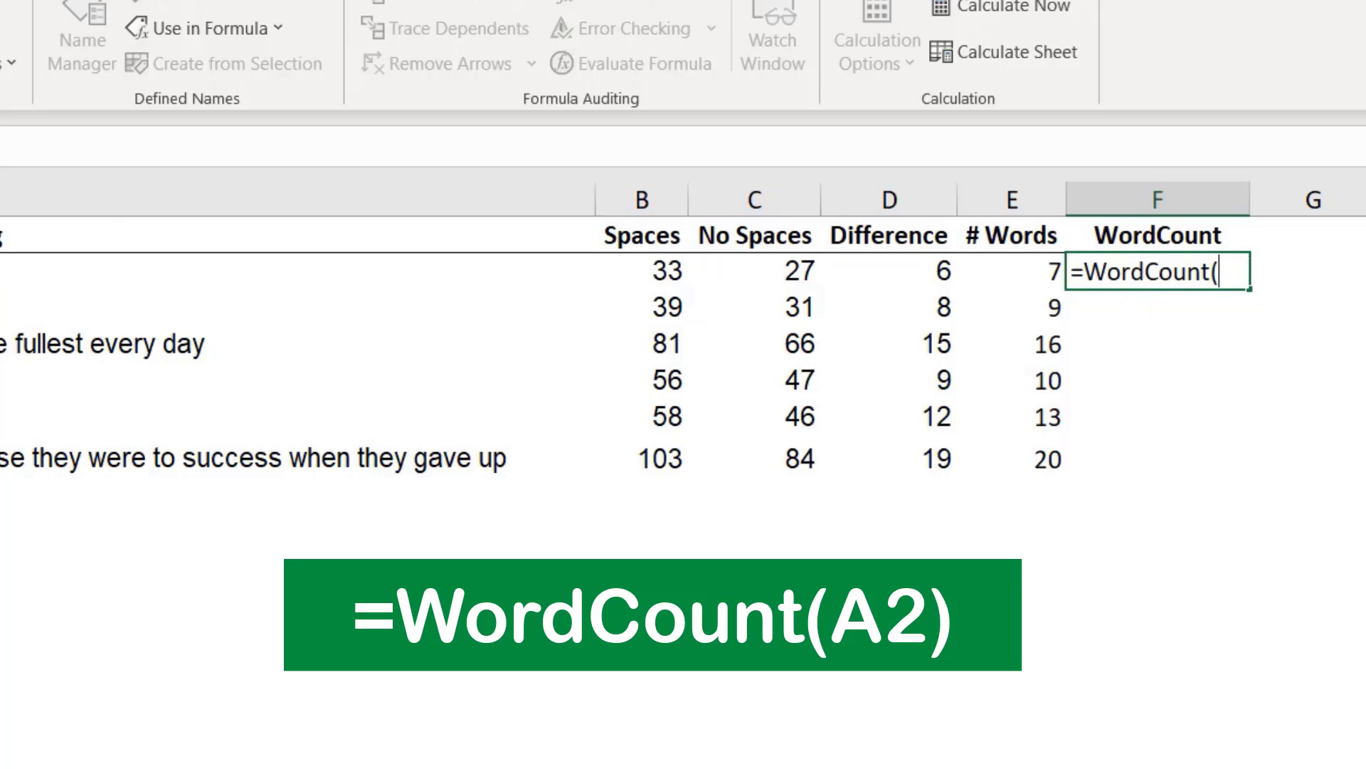
click(298, 271)
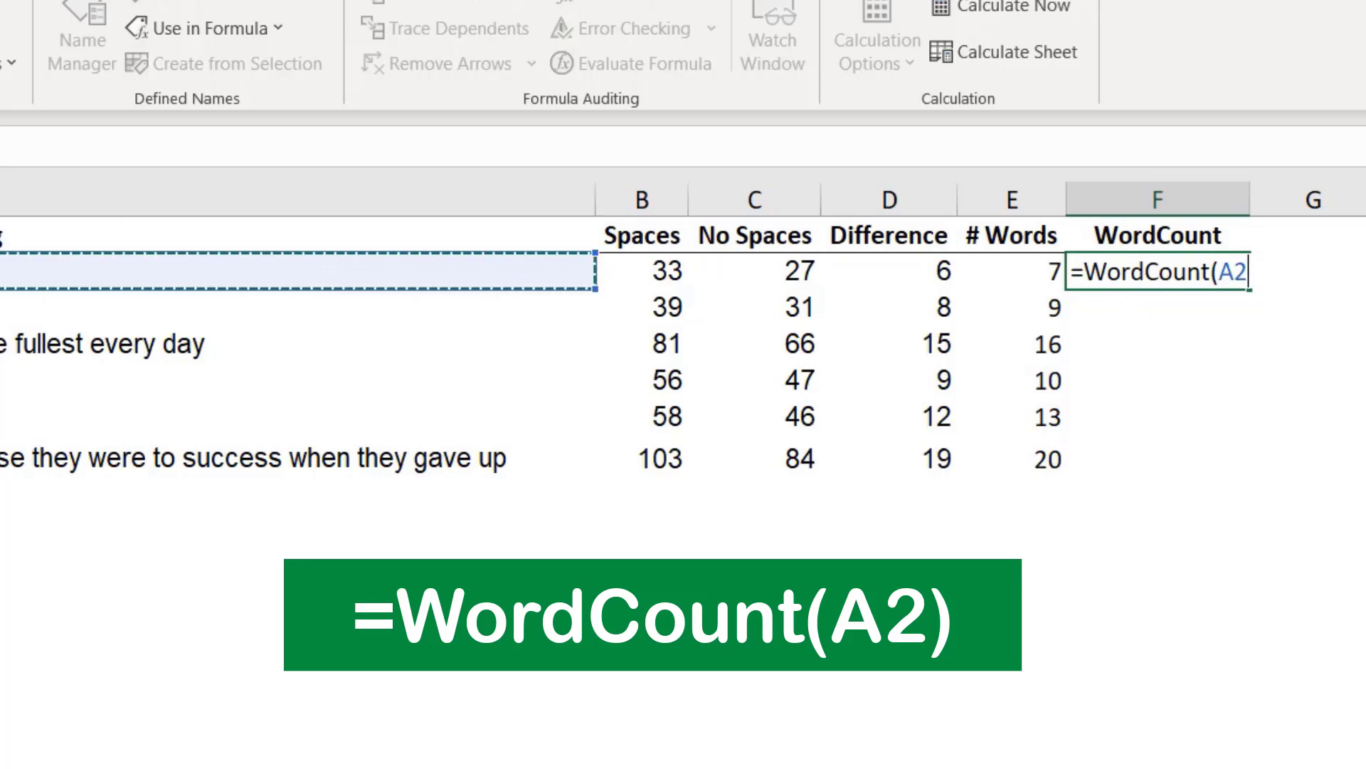
text())
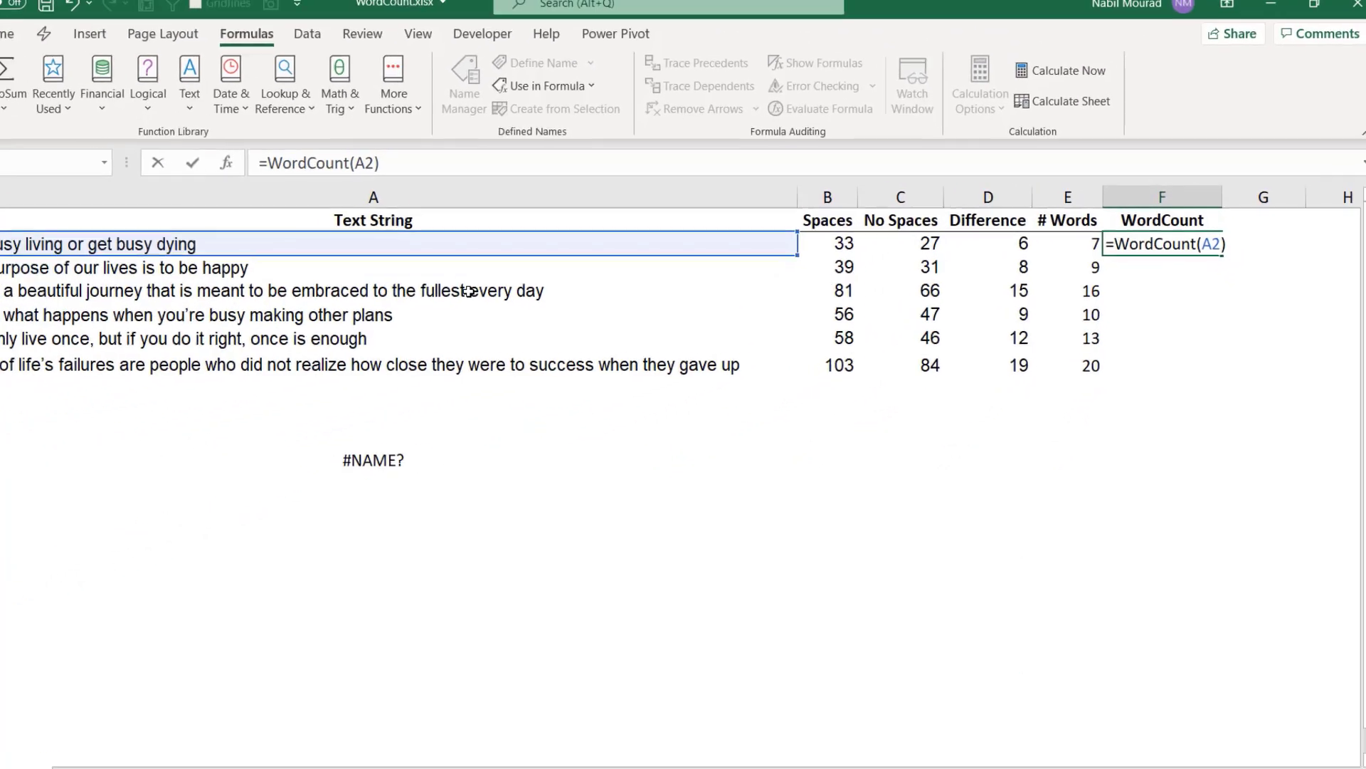
key(ctrl+Return)
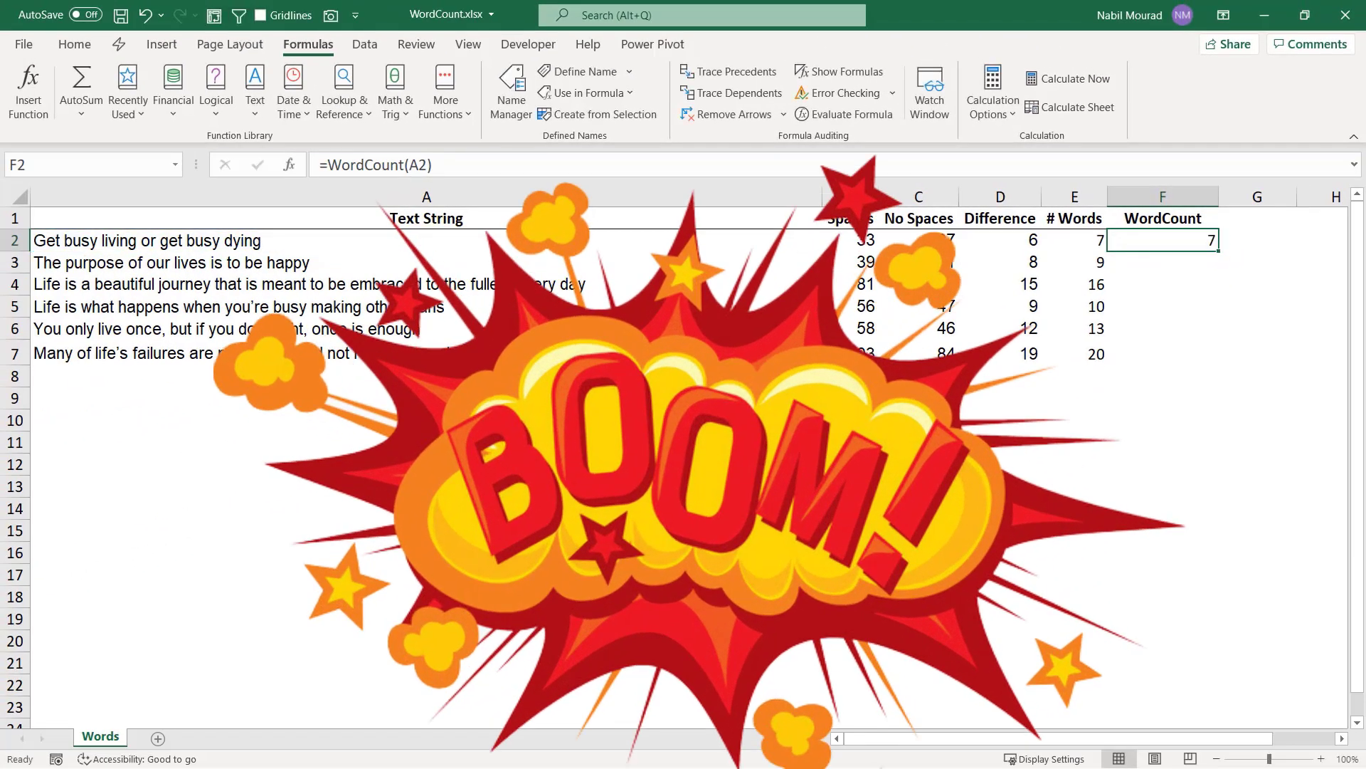
double_click(1218, 252)
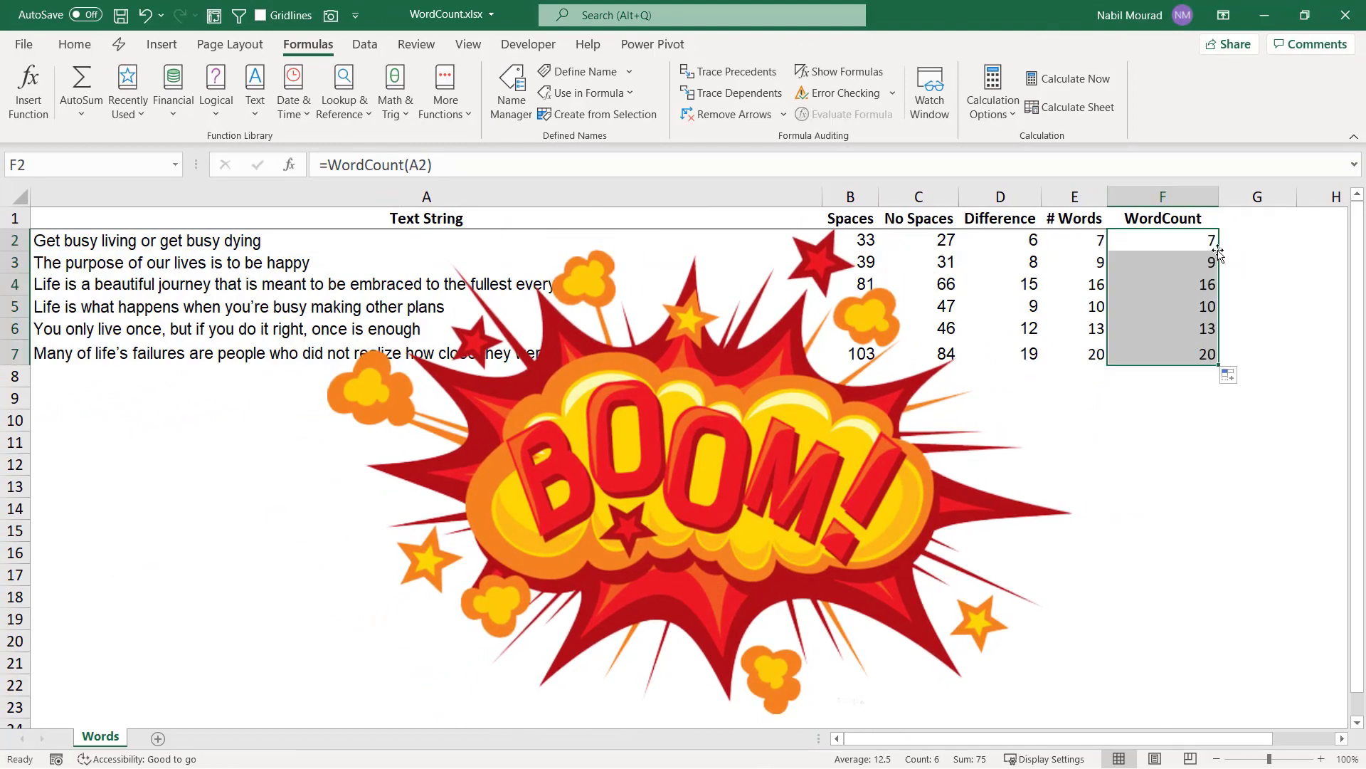
click(1101, 444)
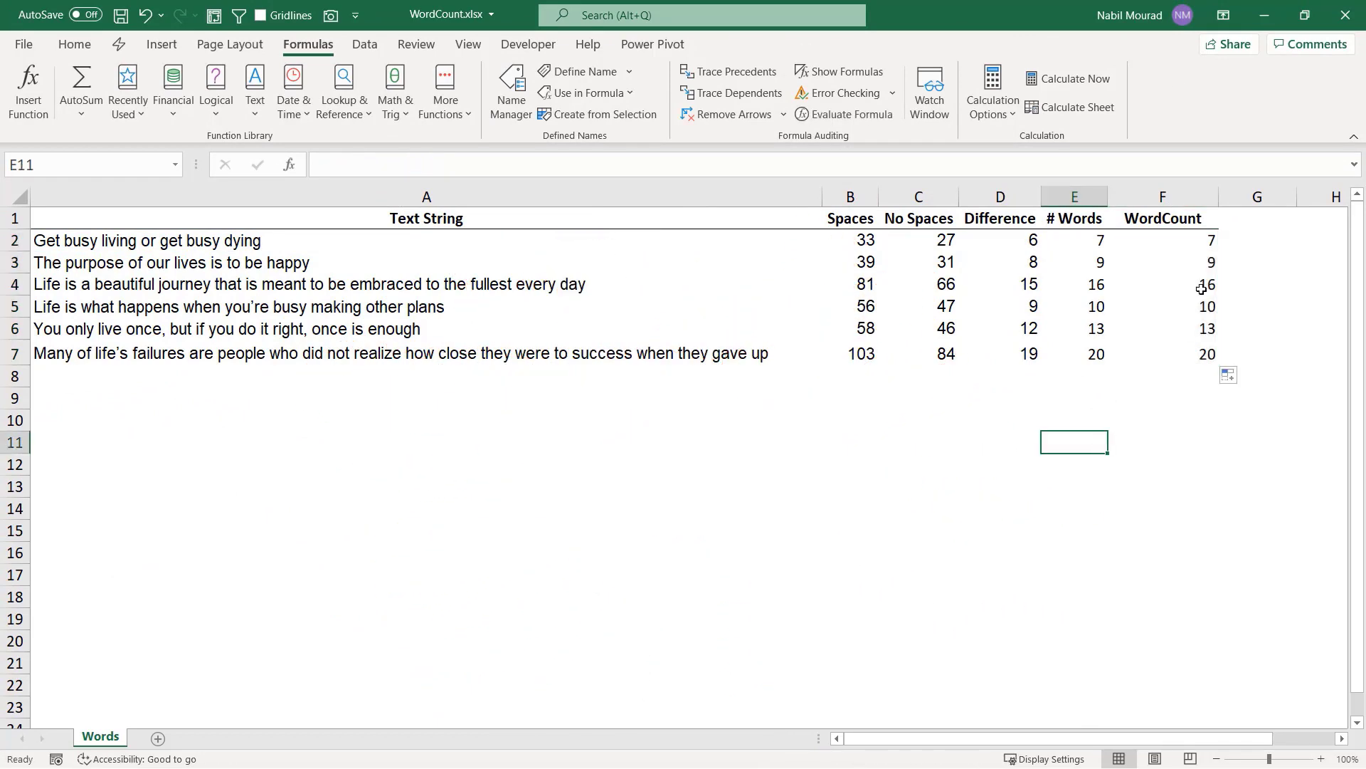